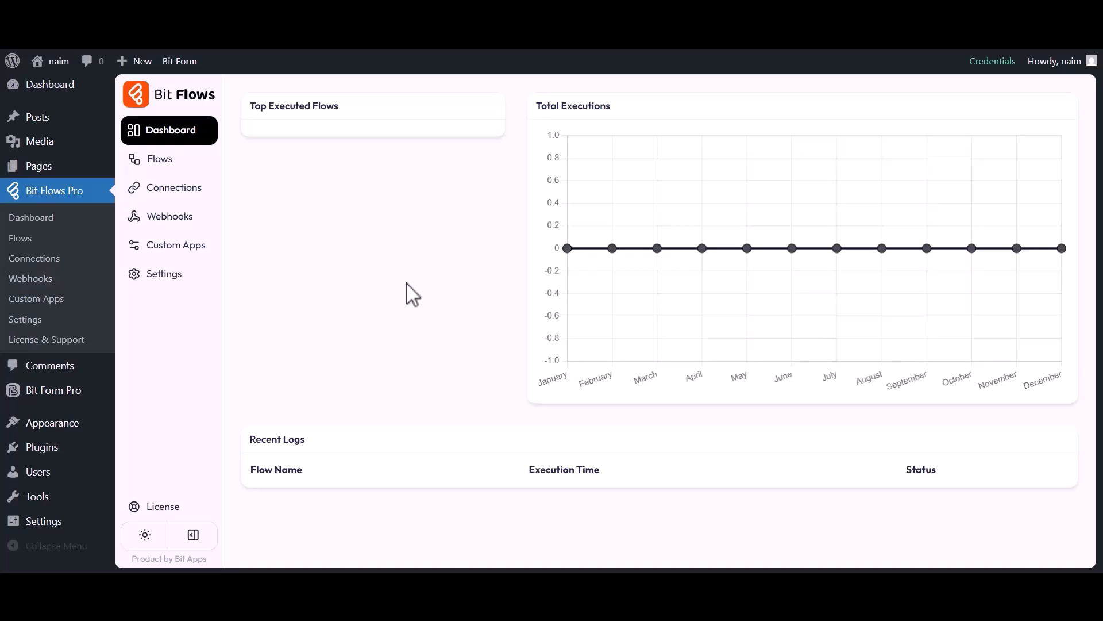
- Create a blank flow titled 'Bit Form to Claude' and open it in the editor
{"action": "left_click", "coordinate": [161, 162]}
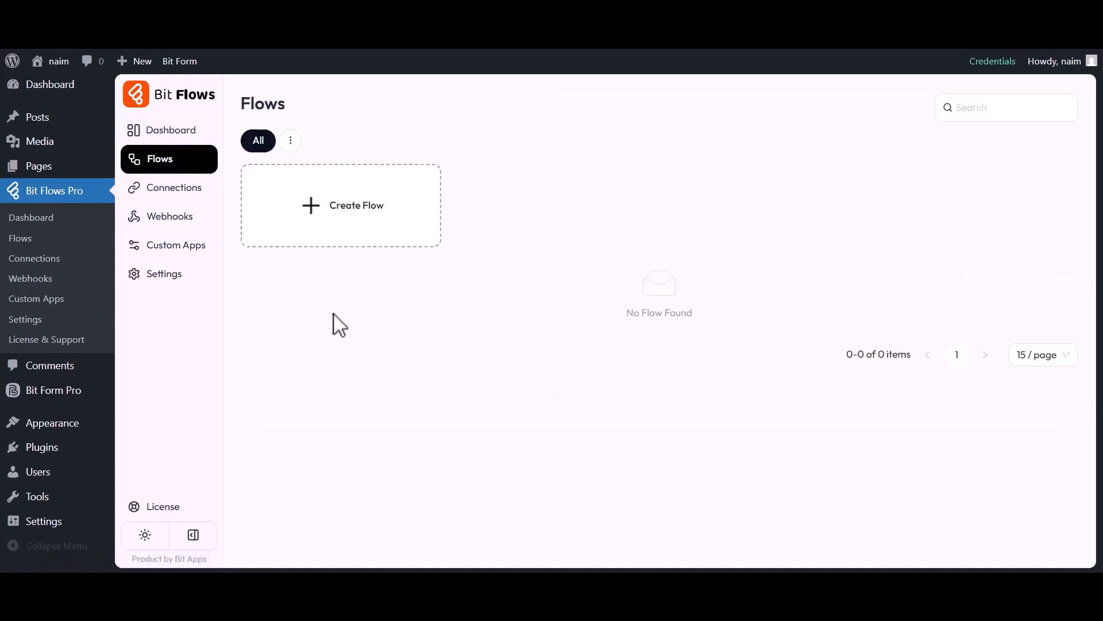
{"action": "left_click", "coordinate": [331, 208]}
{"action": "left_click_drag", "start_coordinate": [384, 186], "coordinate": [454, 189]}
{"action": "type", "text": "Bit Form to Claude"}
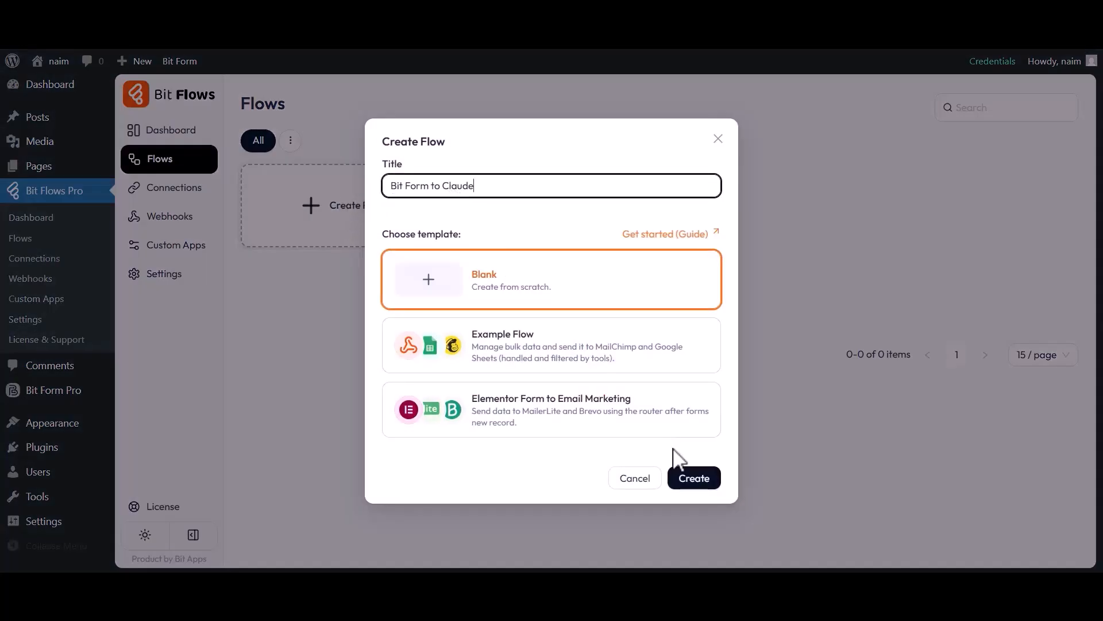
{"action": "left_click", "coordinate": [690, 481]}
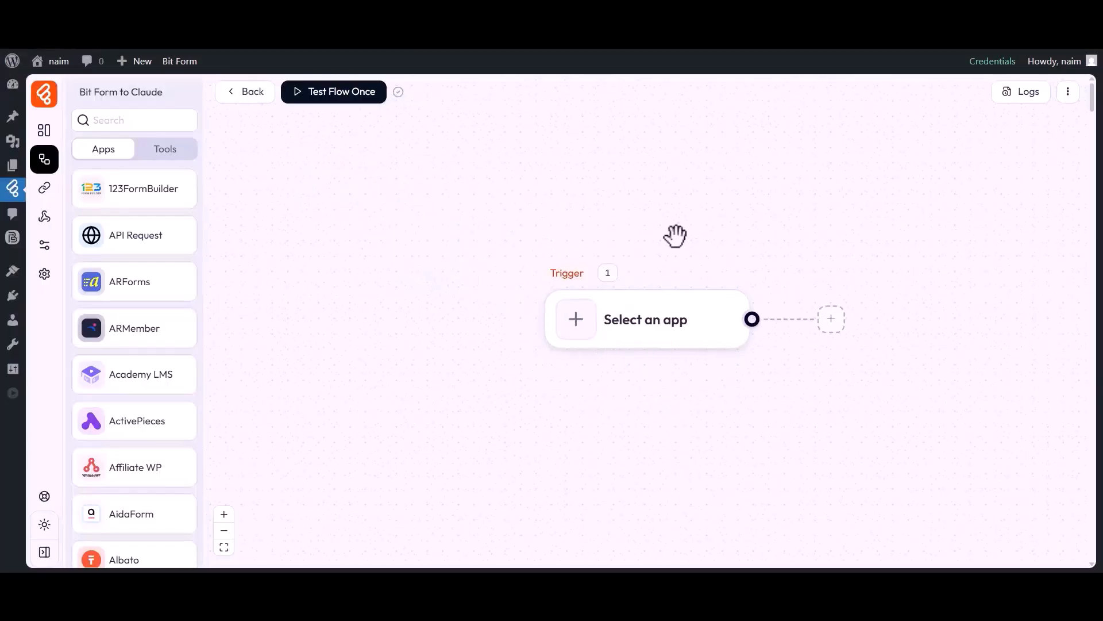
- Set the trigger to Bit Form's Submit Success event on Simple Contact Form
{"action": "left_click_drag", "start_coordinate": [641, 382], "coordinate": [525, 377]}
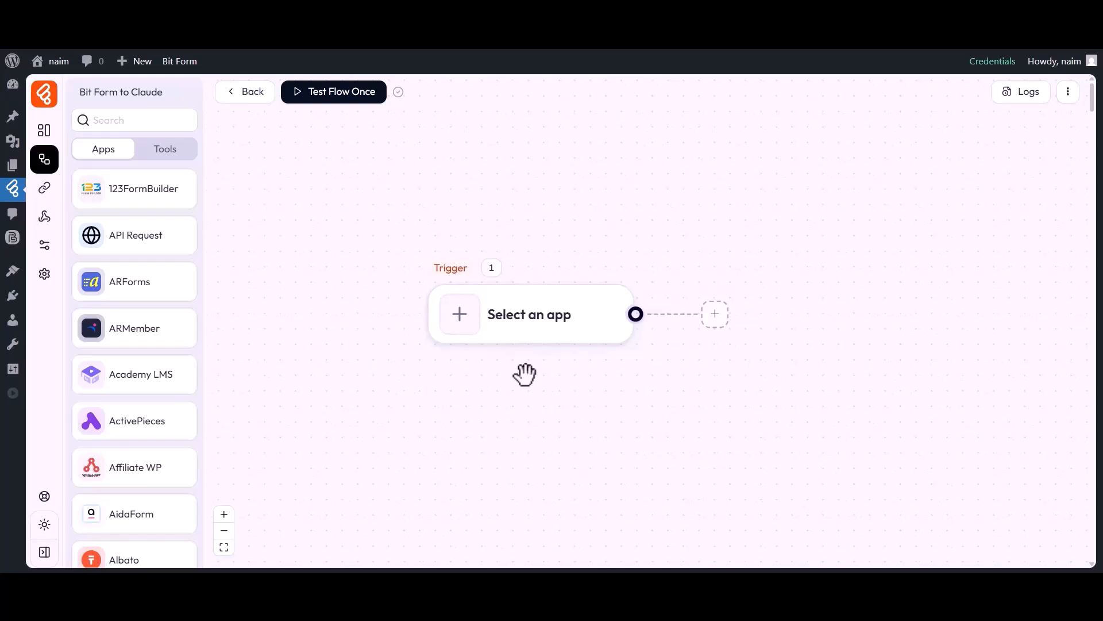
{"action": "left_click", "coordinate": [461, 322]}
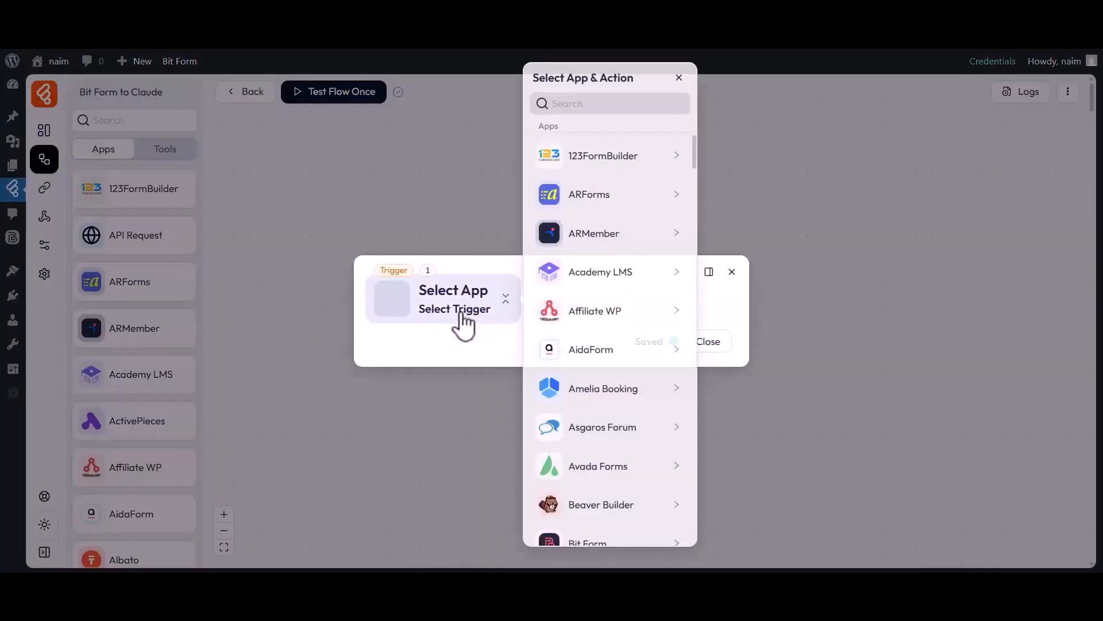
{"action": "left_click", "coordinate": [595, 101]}
{"action": "type", "text": "Bit Form"}
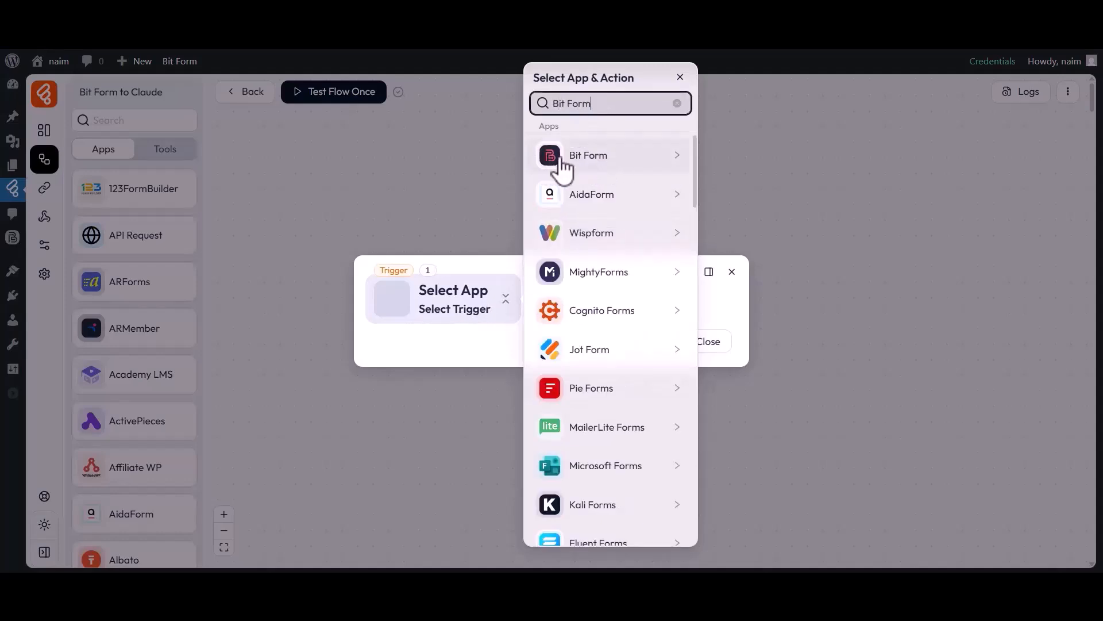
{"action": "left_click", "coordinate": [557, 166]}
{"action": "left_click", "coordinate": [730, 154]}
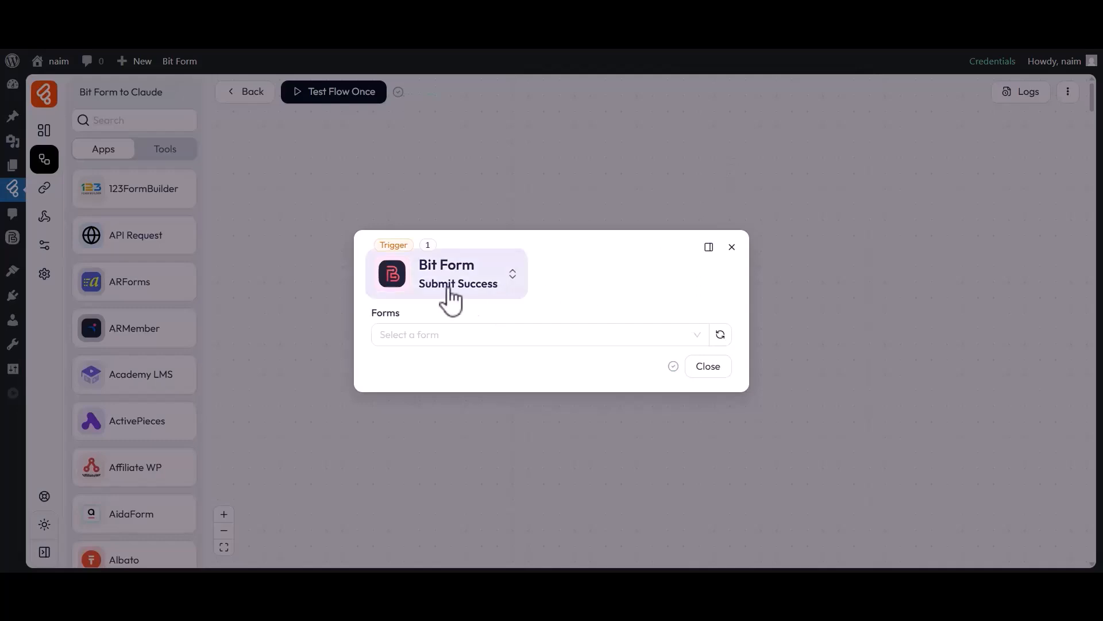
{"action": "left_click_drag", "start_coordinate": [387, 320], "coordinate": [402, 328]}
{"action": "left_click", "coordinate": [412, 333]}
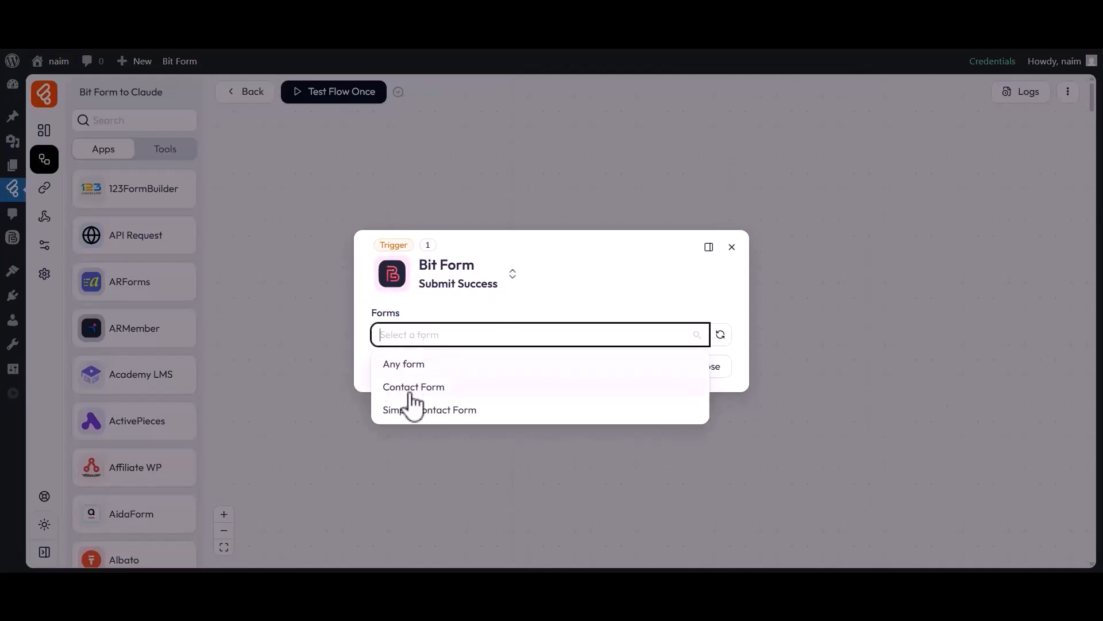
{"action": "left_click", "coordinate": [414, 409]}
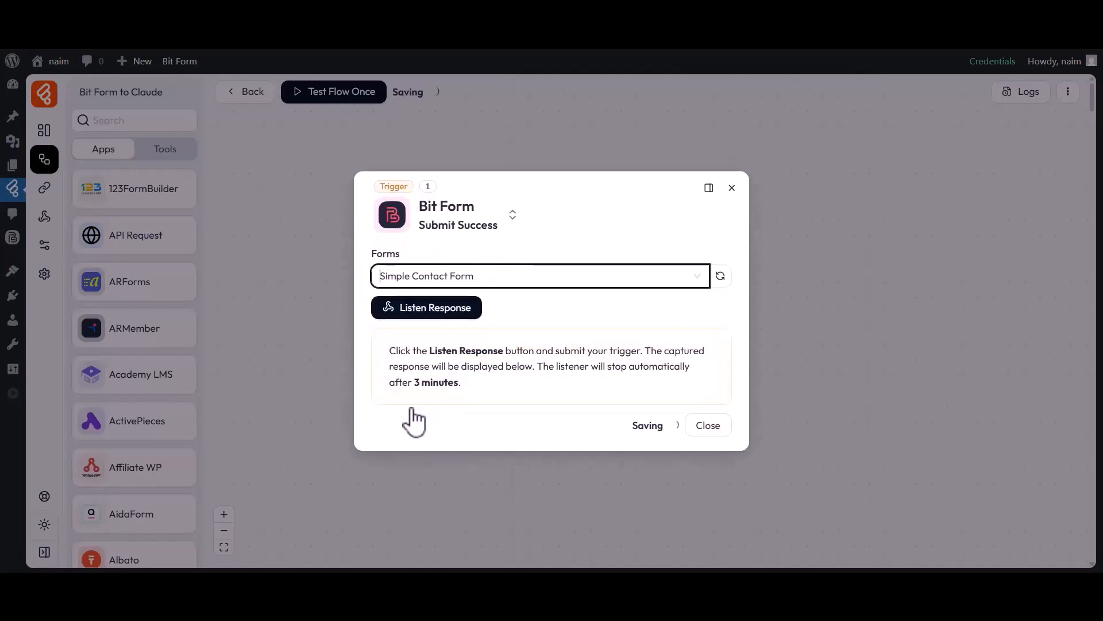
- Listen for a response and submit a test entry with name, e-mail and message 'Hi, B'
{"action": "left_click", "coordinate": [417, 313]}
{"action": "left_click", "coordinate": [427, 312]}
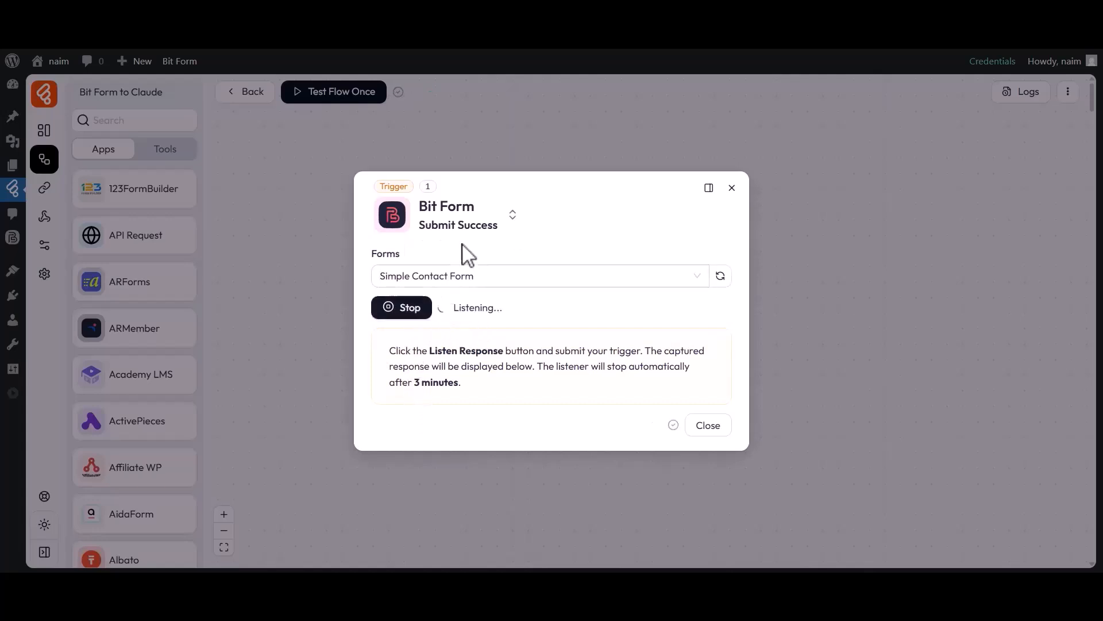
{"action": "left_click", "coordinate": [664, 45]}
{"action": "left_click", "coordinate": [447, 259]}
{"action": "type", "text": "Bit"}
{"action": "left_click", "coordinate": [594, 277]}
{"action": "type", "text": "Apps"}
{"action": "left_click", "coordinate": [449, 338]}
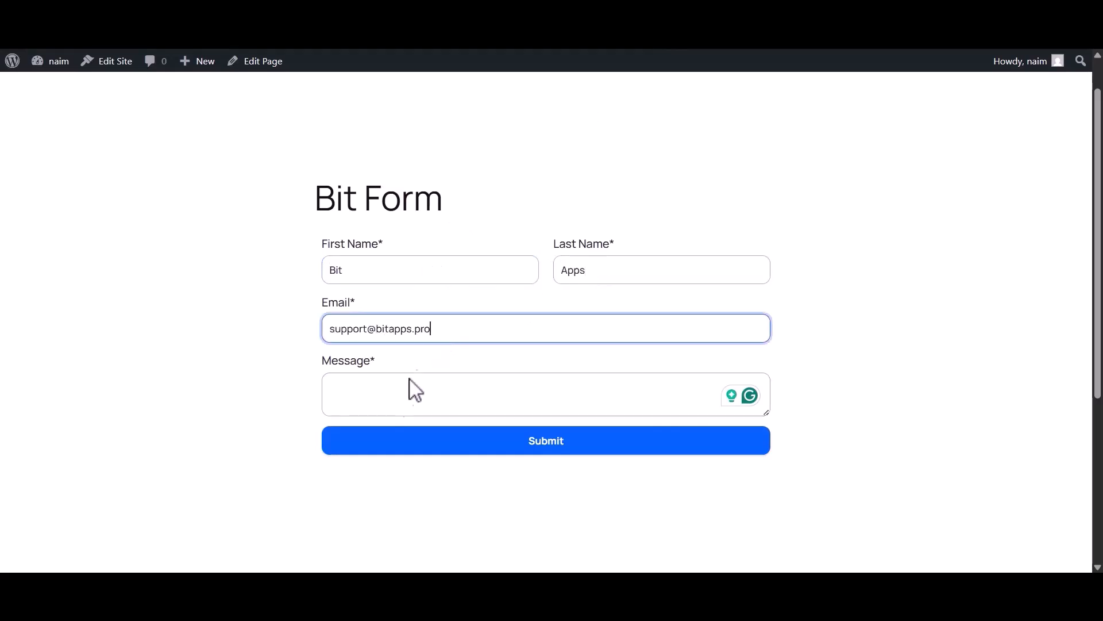
{"action": "left_click", "coordinate": [395, 396]}
{"action": "type", "text": "Hi, B"}
{"action": "left_click", "coordinate": [543, 444]}
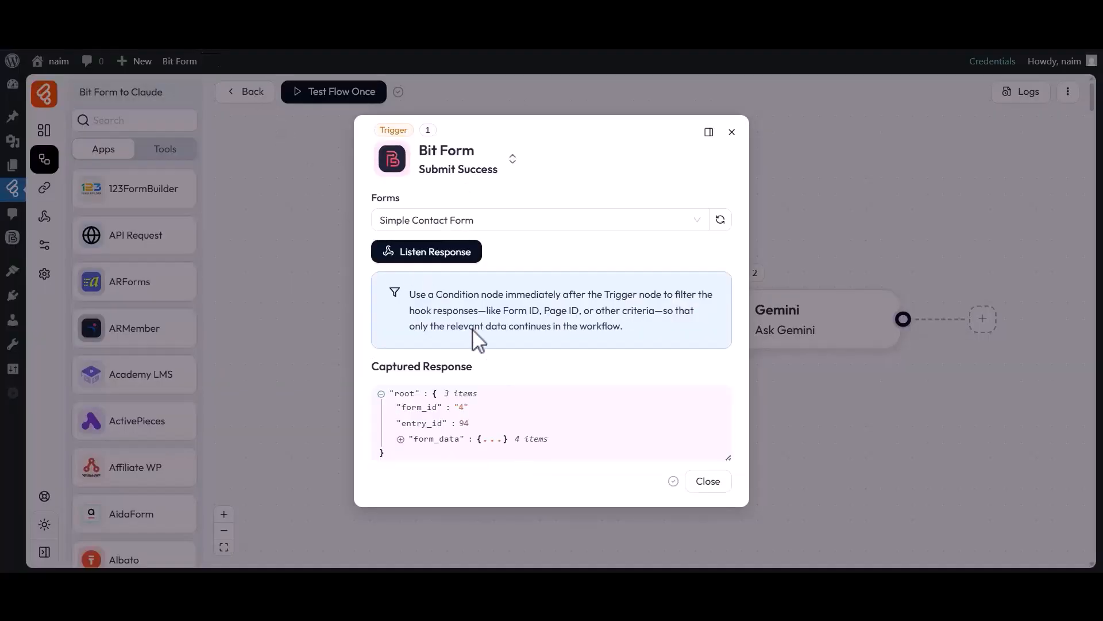
- Check the captured form_data fields, then close the trigger settings
{"action": "left_click", "coordinate": [431, 440]}
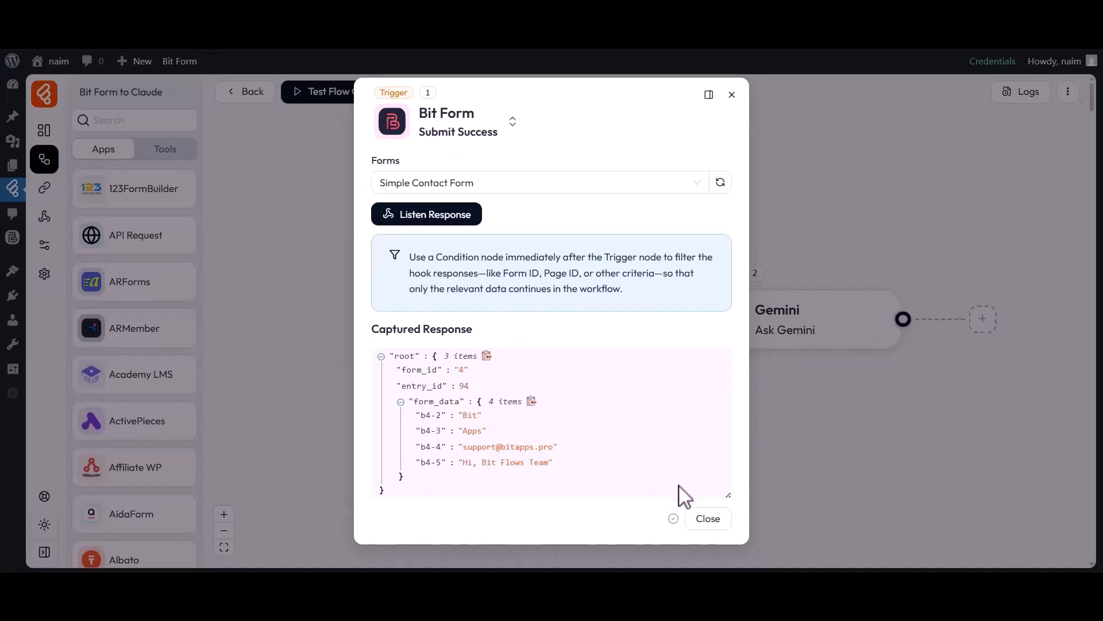
{"action": "left_click", "coordinate": [703, 520]}
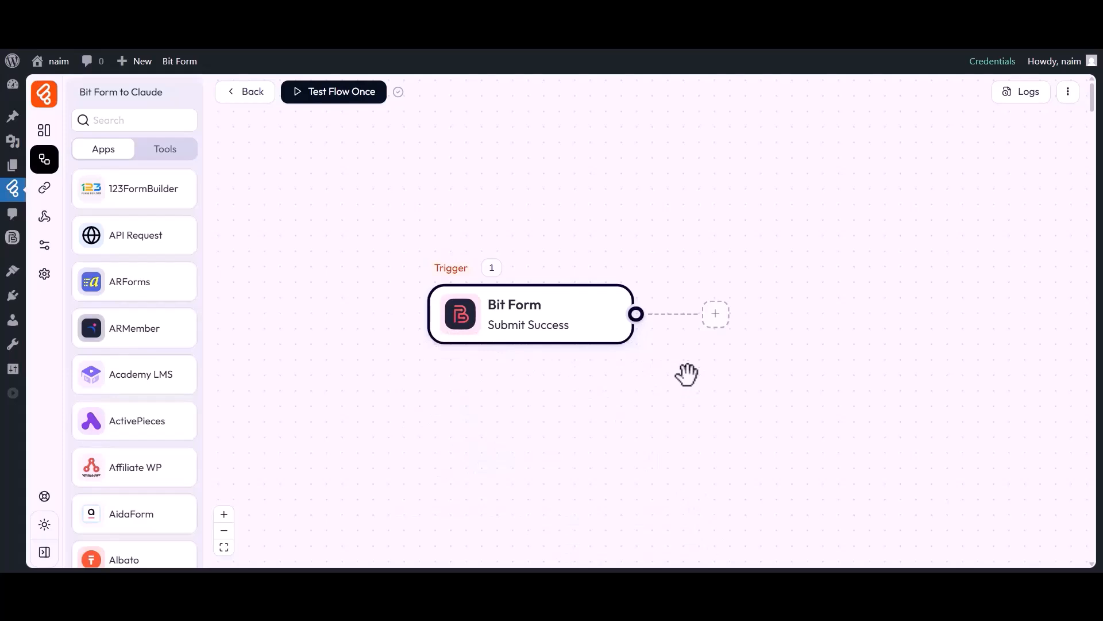
- Add a Claude 'Ask Claude' action after the trigger and list its existing connections
{"action": "left_click", "coordinate": [716, 314]}
{"action": "left_click", "coordinate": [762, 315]}
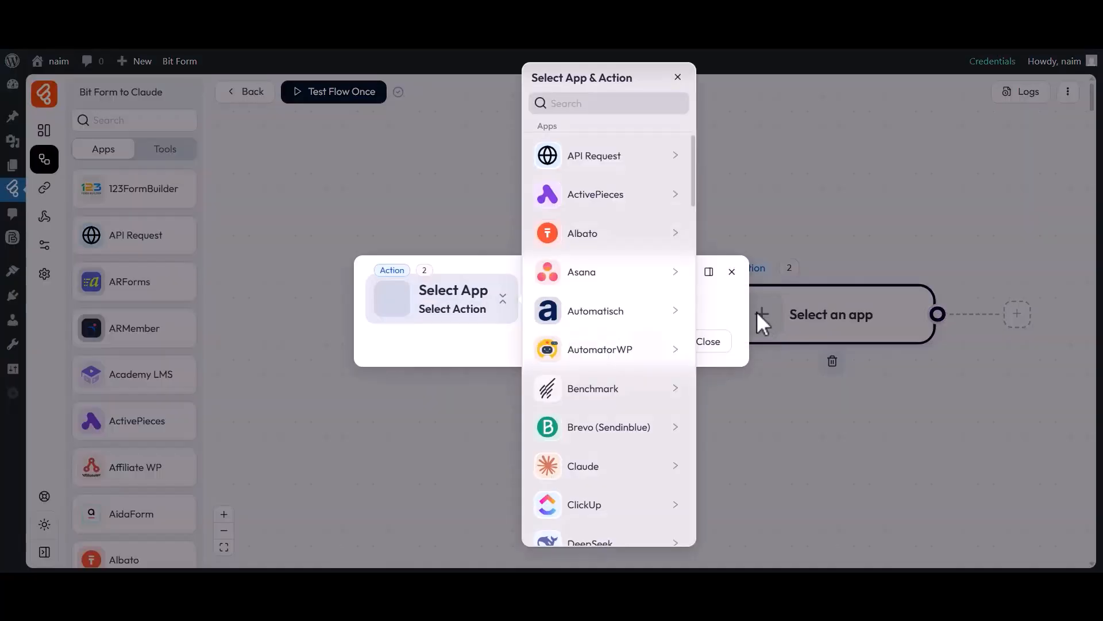
{"action": "left_click", "coordinate": [567, 104]}
{"action": "type", "text": "Claude"}
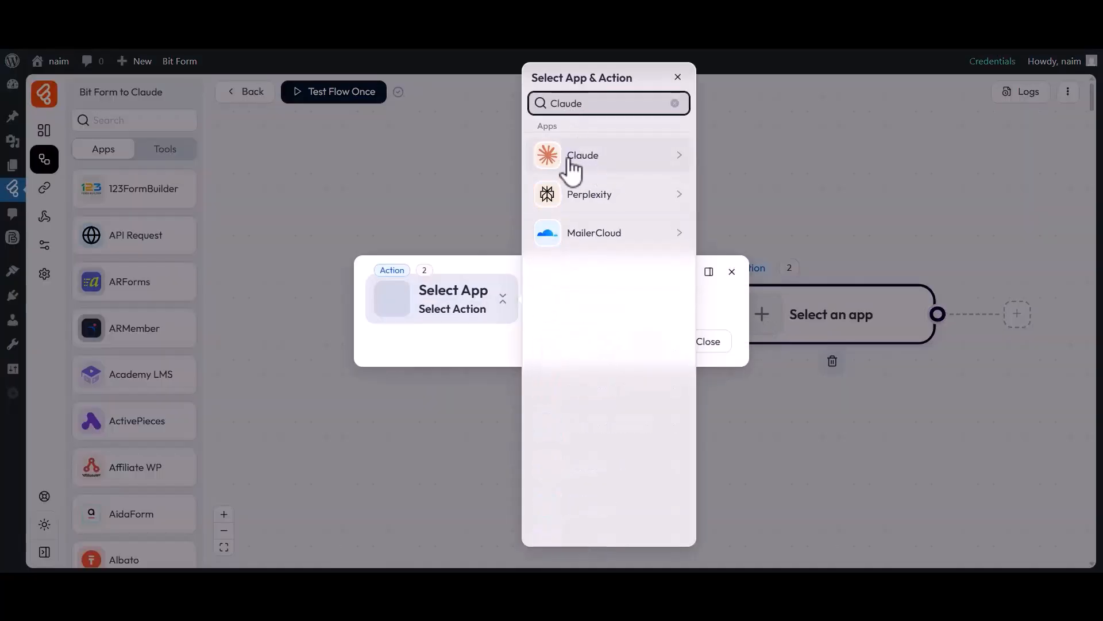
{"action": "left_click", "coordinate": [582, 162]}
{"action": "left_click", "coordinate": [723, 191]}
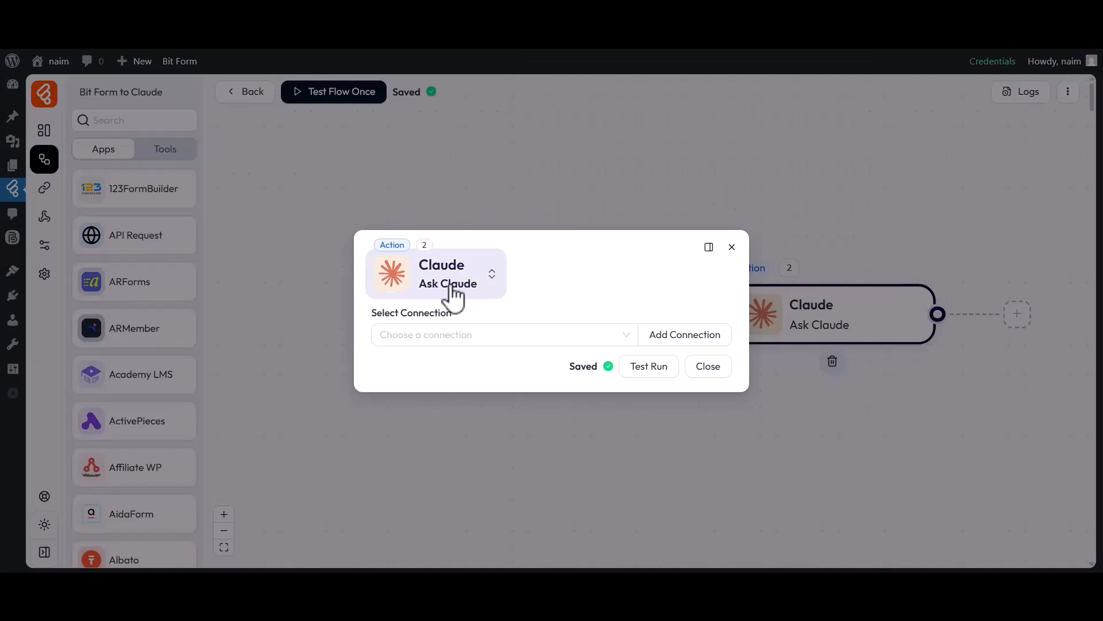
{"action": "left_click_drag", "start_coordinate": [375, 314], "coordinate": [453, 314]}
{"action": "left_click", "coordinate": [440, 344]}
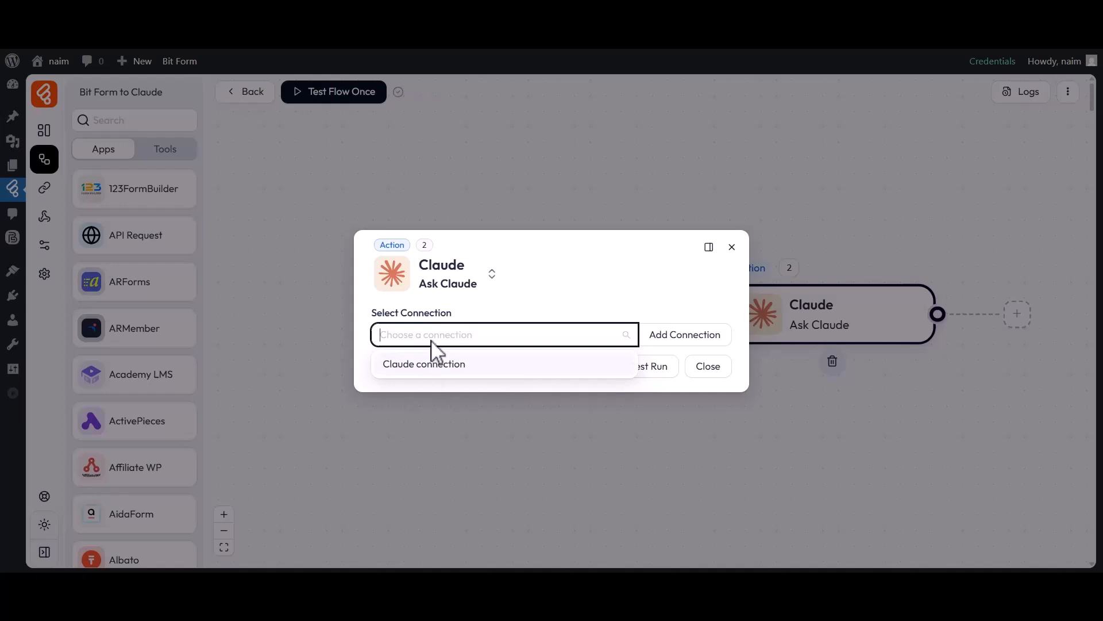
- Start a connection named 'Claude connection 1' and go to the Claude credentials page
{"action": "left_click", "coordinate": [684, 345]}
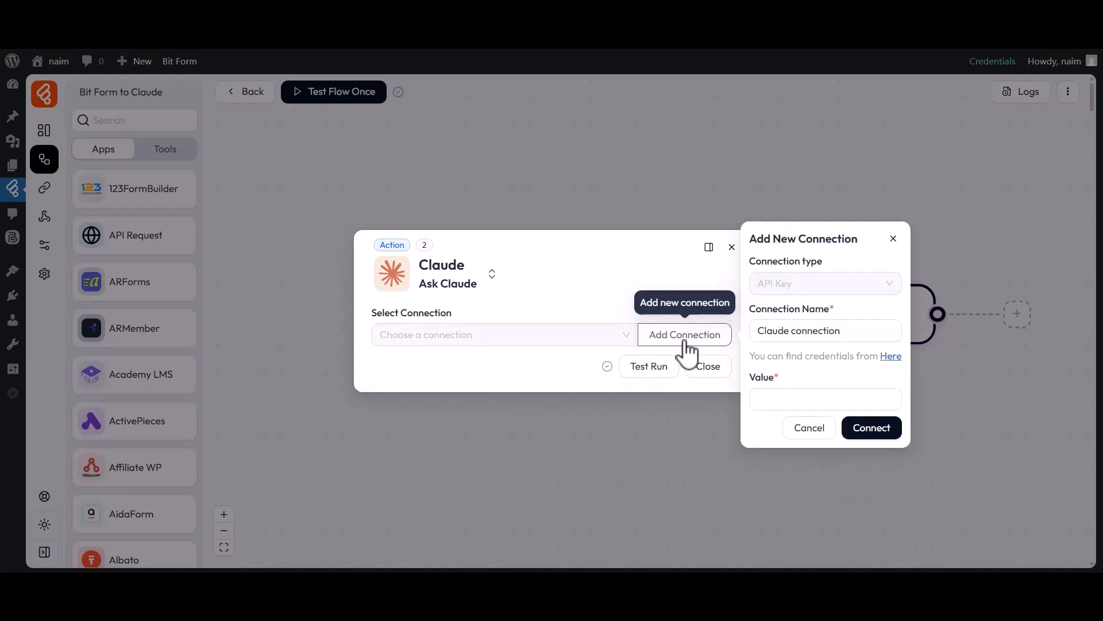
{"action": "left_click_drag", "start_coordinate": [750, 309], "coordinate": [836, 322]}
{"action": "left_click", "coordinate": [841, 332]}
{"action": "left_click", "coordinate": [757, 380]}
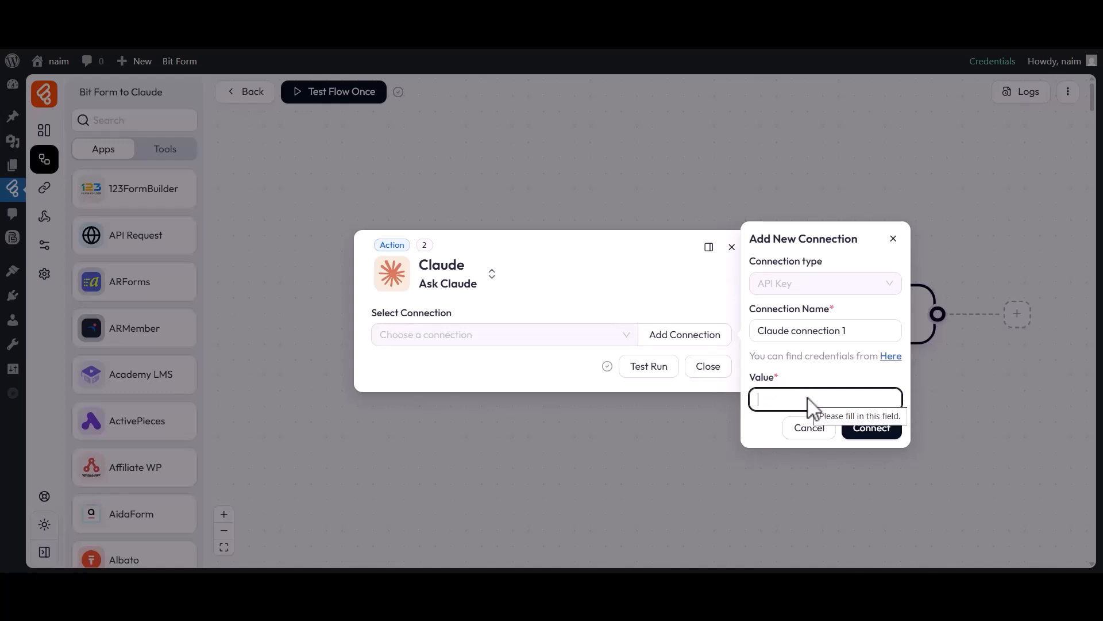
{"action": "left_click", "coordinate": [889, 357]}
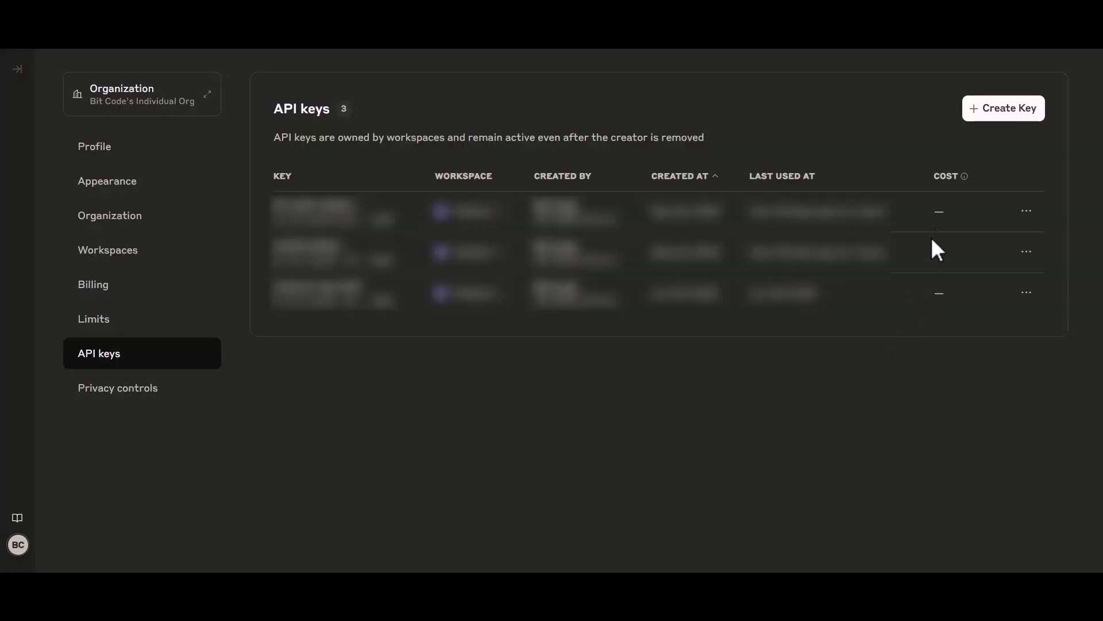
- Create an API key named 'my-claude-key' in the Default workspace
{"action": "left_click", "coordinate": [986, 112]}
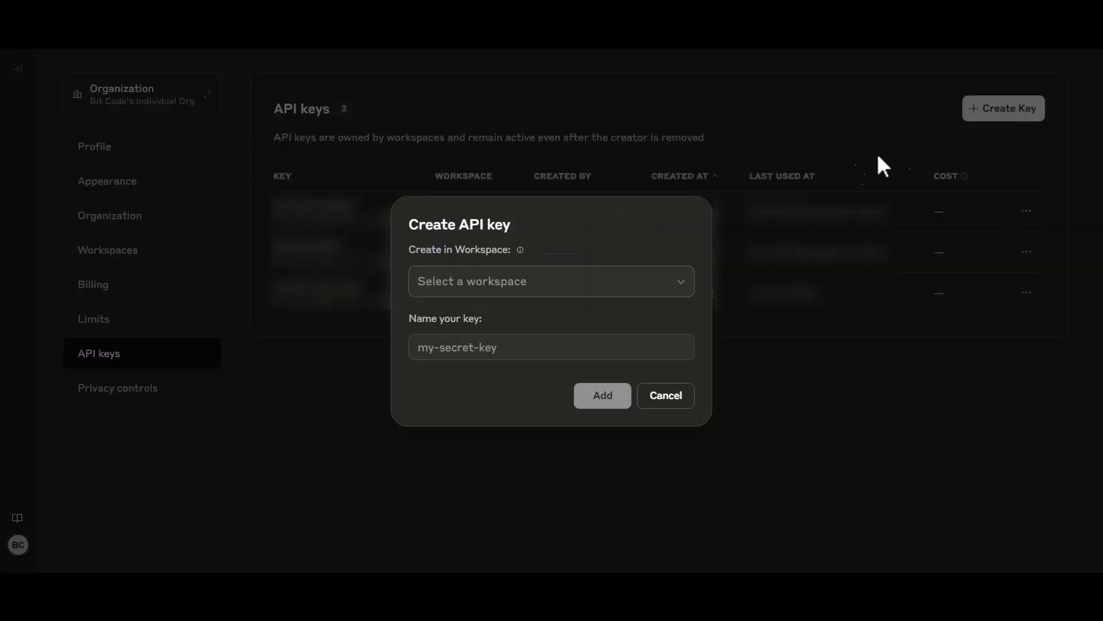
{"action": "left_click", "coordinate": [514, 224]}
{"action": "left_click", "coordinate": [457, 278]}
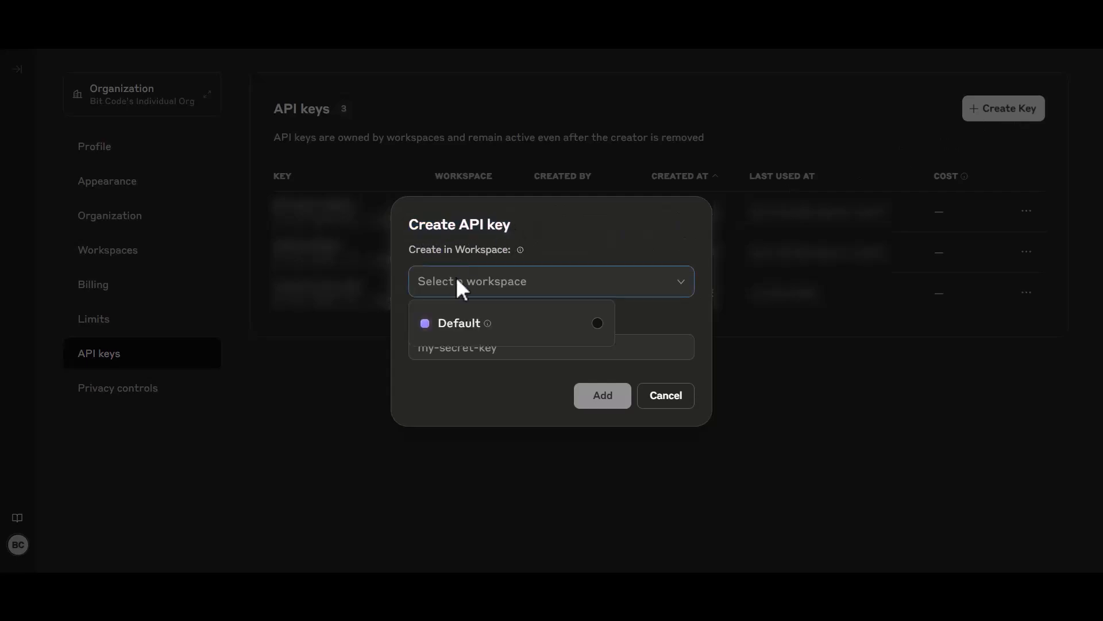
{"action": "left_click", "coordinate": [451, 322]}
{"action": "left_click", "coordinate": [486, 319]}
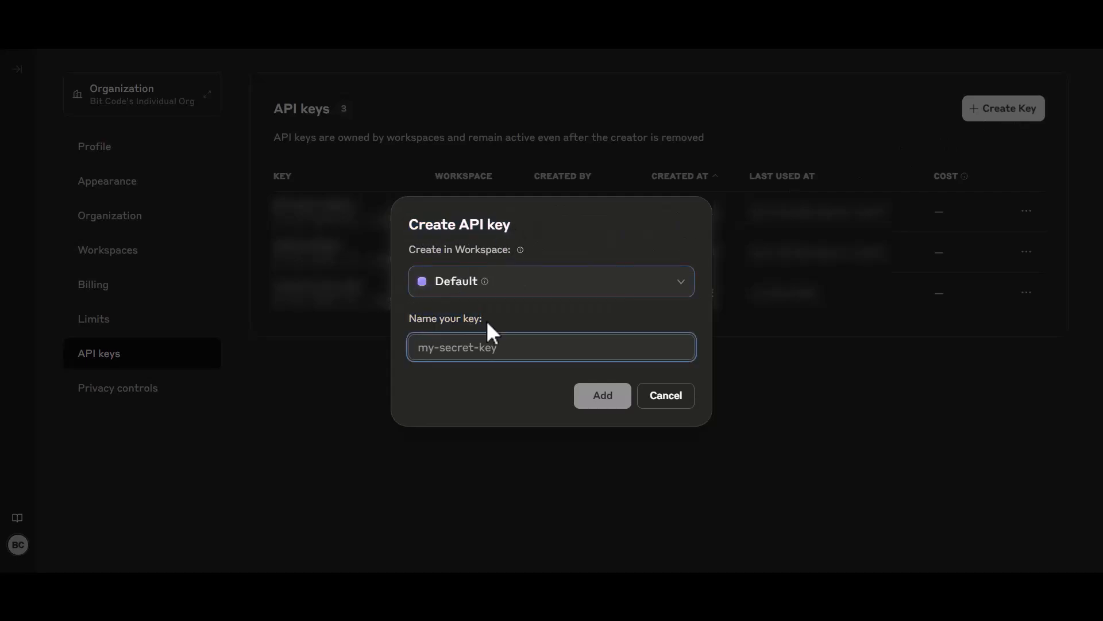
{"action": "type", "text": "my-claude-key"}
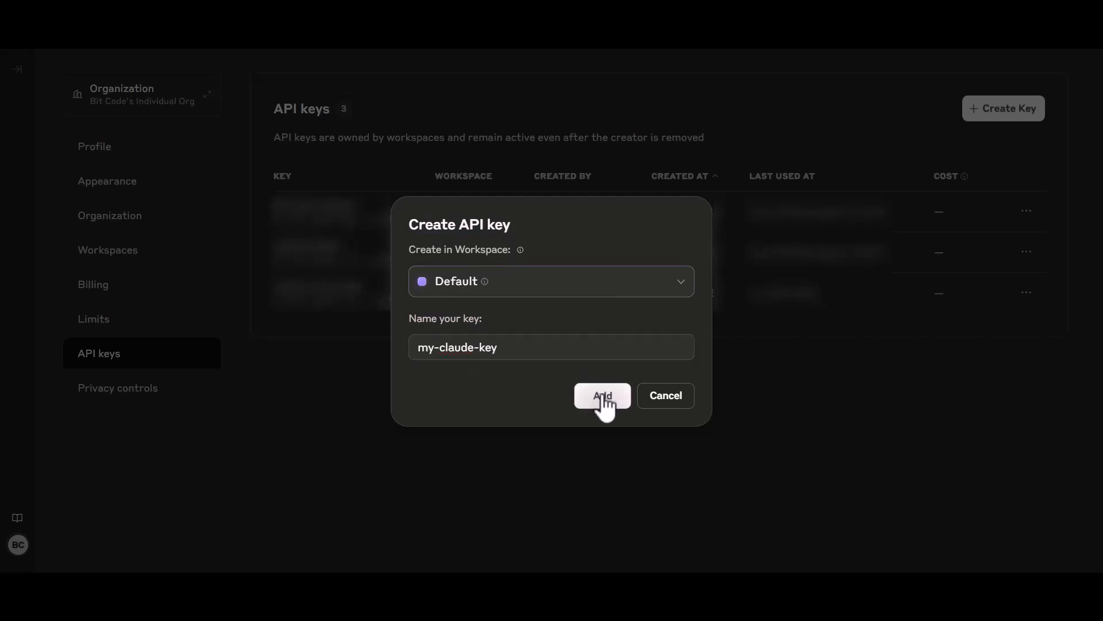
{"action": "left_click", "coordinate": [603, 399]}
- Copy the new key into the connection's Value field and connect it
{"action": "left_click_drag", "start_coordinate": [430, 292], "coordinate": [541, 331]}
{"action": "left_click", "coordinate": [658, 348]}
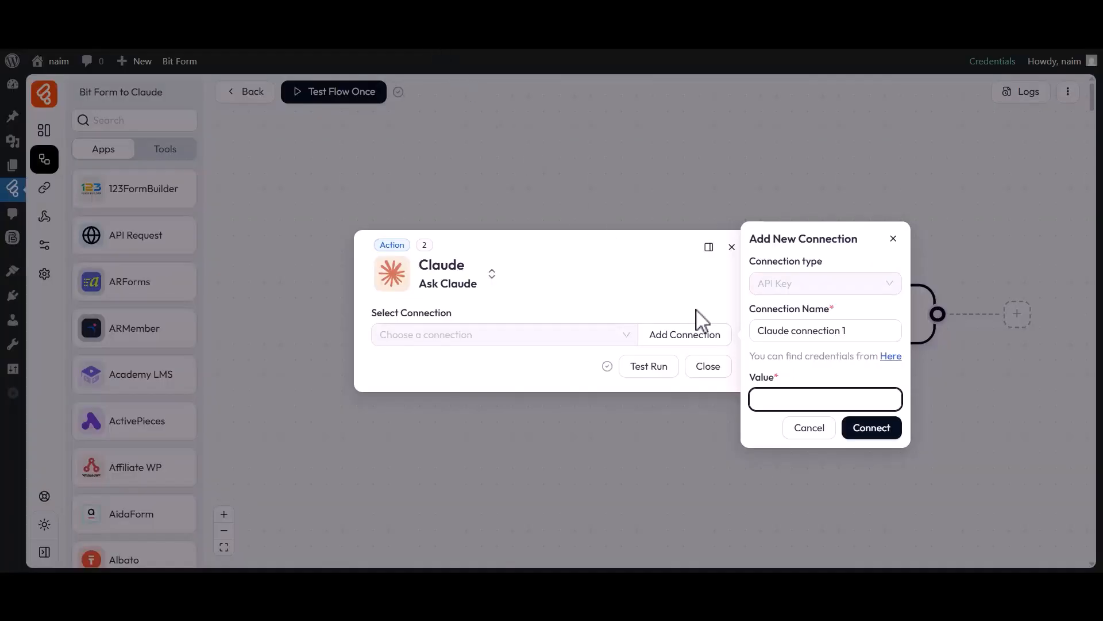
{"action": "left_click", "coordinate": [778, 389]}
{"action": "key", "text": "ctrl+v"}
{"action": "left_click", "coordinate": [870, 429]}
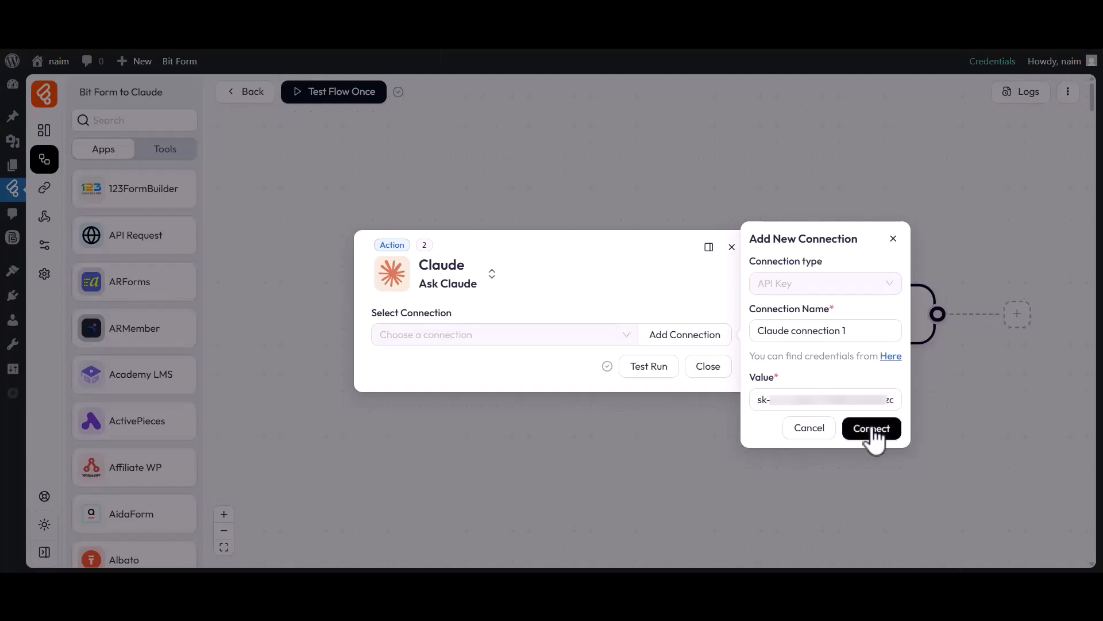
{"action": "left_click_drag", "start_coordinate": [373, 234], "coordinate": [457, 231]}
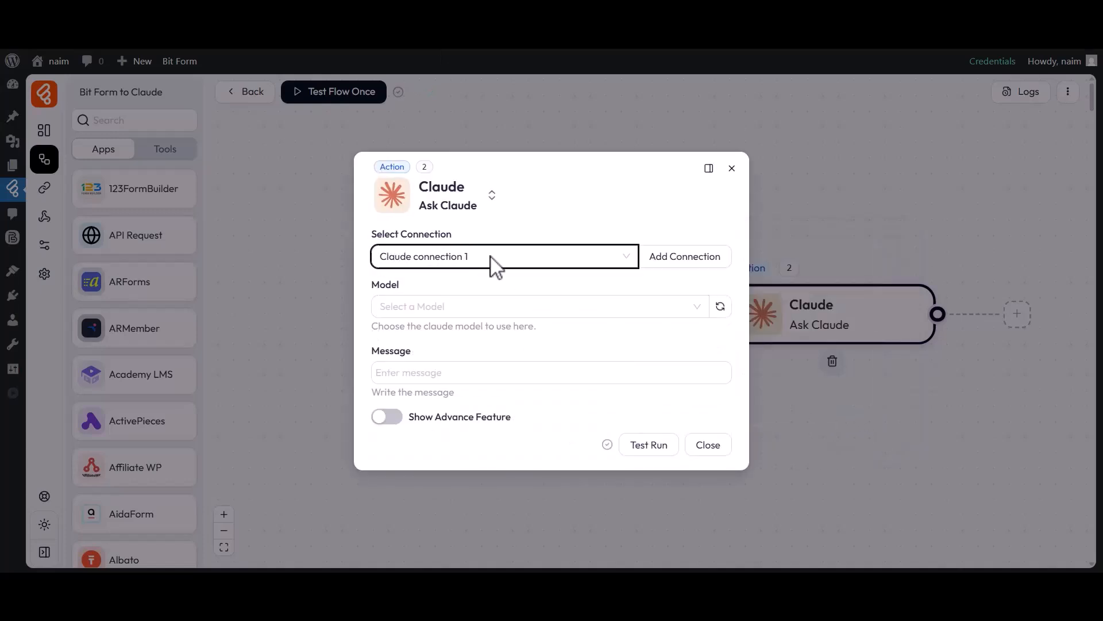
- Set the Ask Claude model to Claude Opus 4
{"action": "left_click_drag", "start_coordinate": [371, 284], "coordinate": [402, 288]}
{"action": "left_click", "coordinate": [407, 304]}
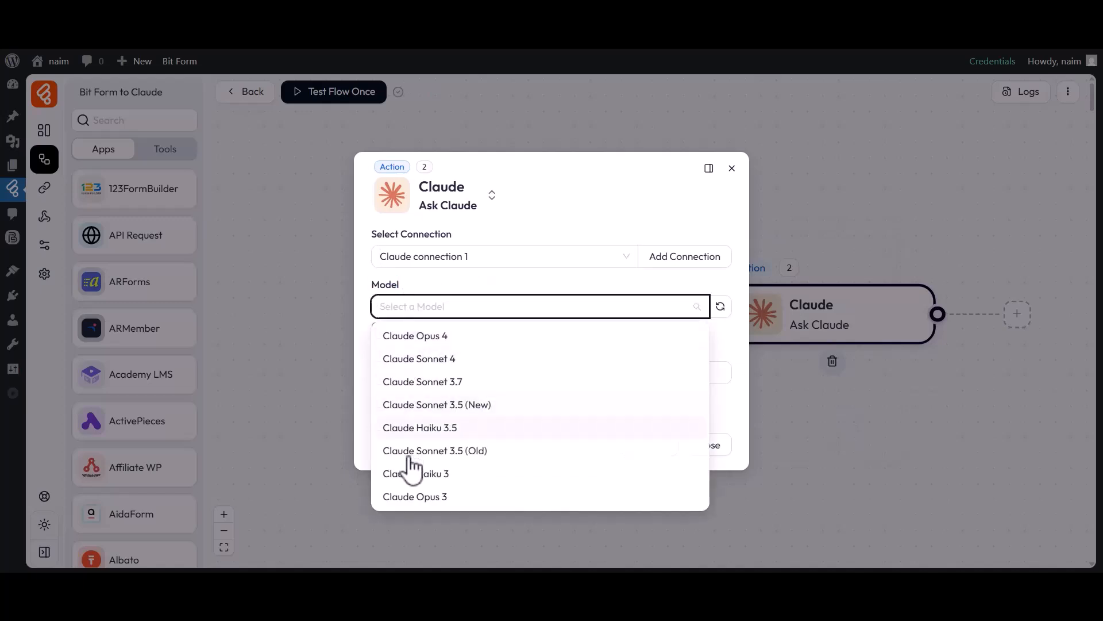
{"action": "left_click", "coordinate": [418, 337]}
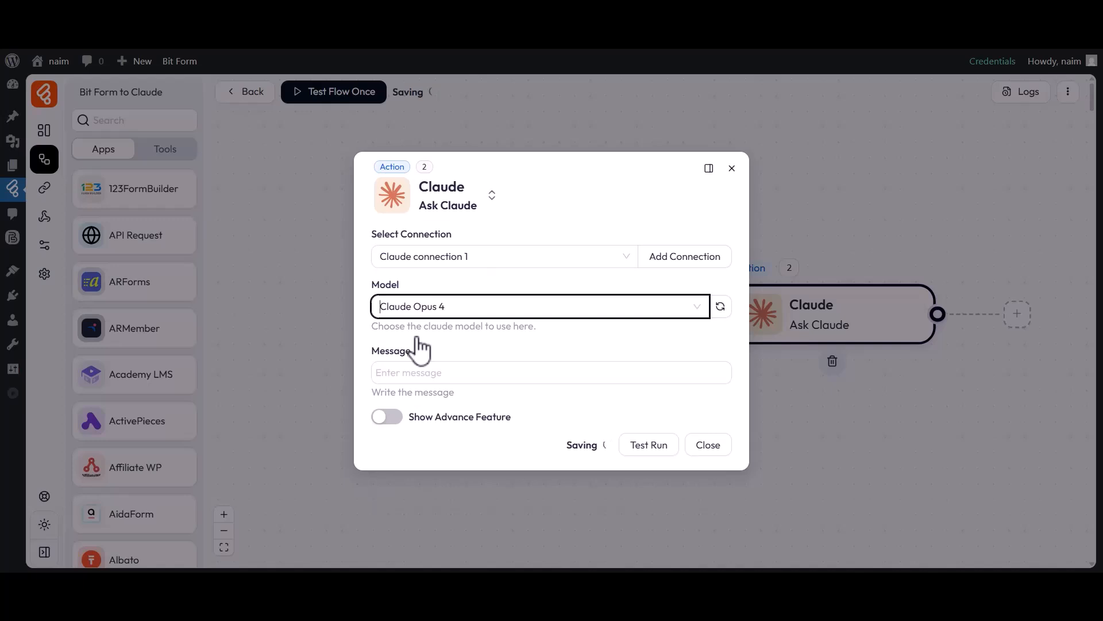
- Map the message to the form's b3-5 field and briefly review the advanced settings
{"action": "left_click", "coordinate": [435, 376]}
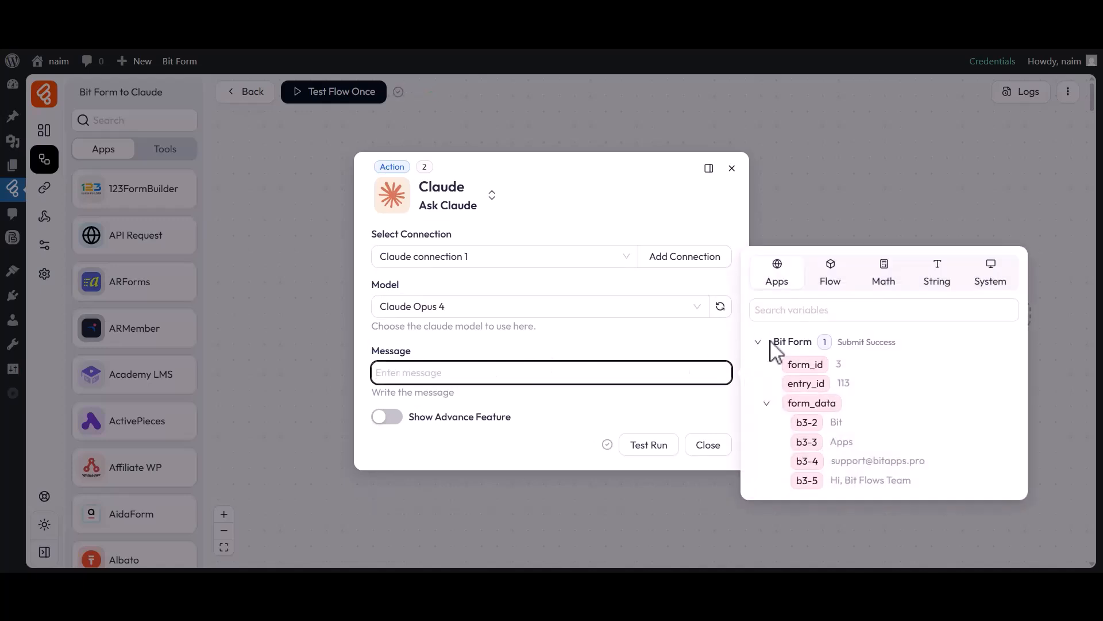
{"action": "left_click", "coordinate": [813, 484]}
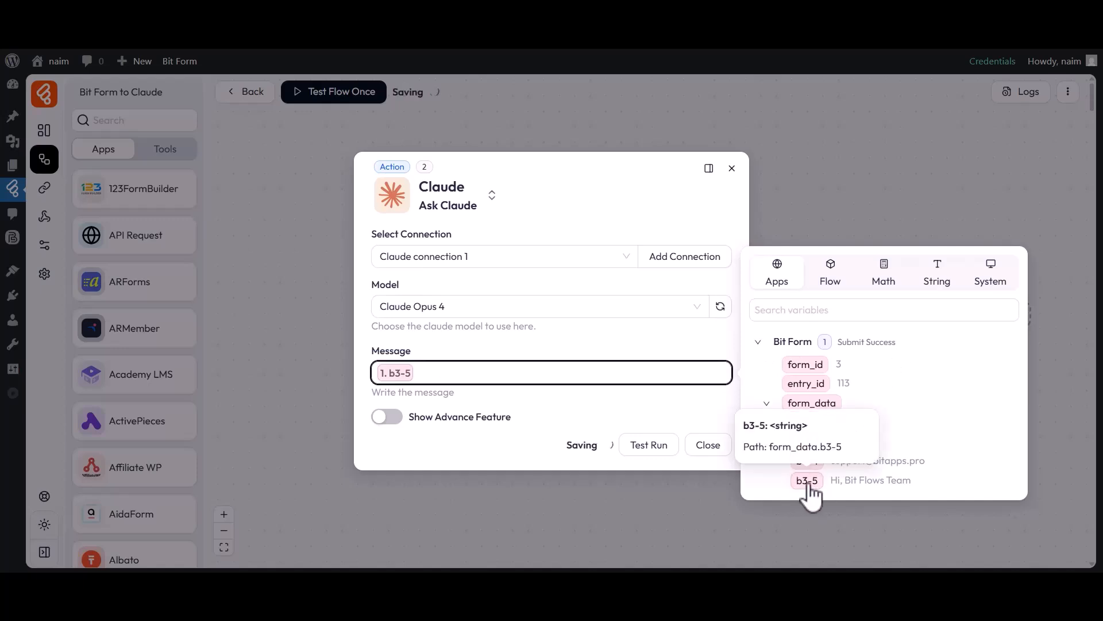
{"action": "left_click", "coordinate": [559, 405]}
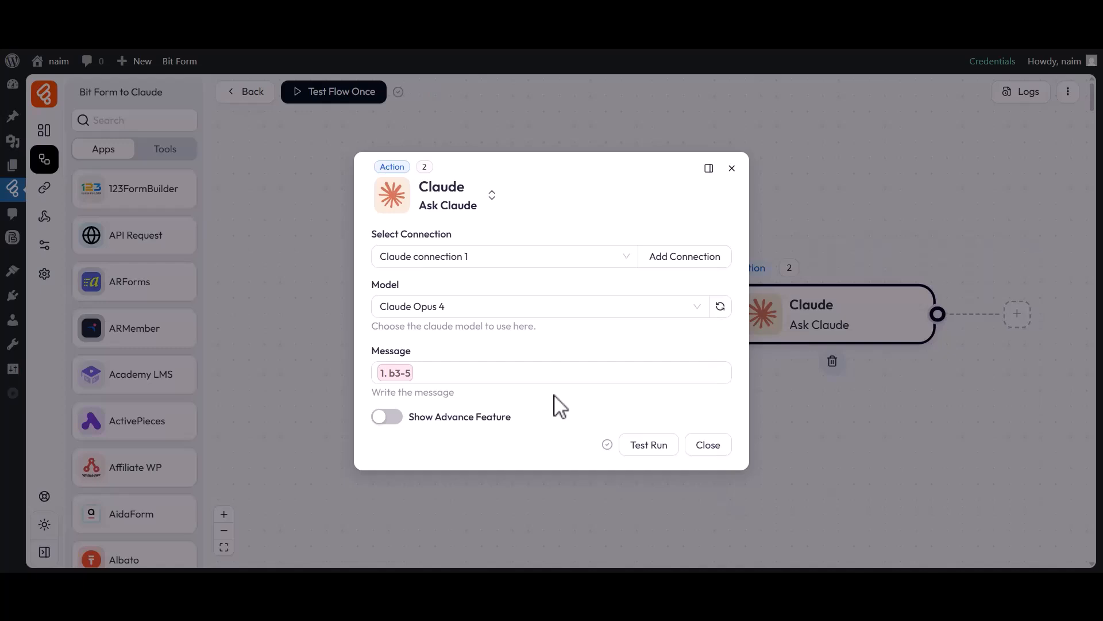
{"action": "left_click", "coordinate": [387, 418]}
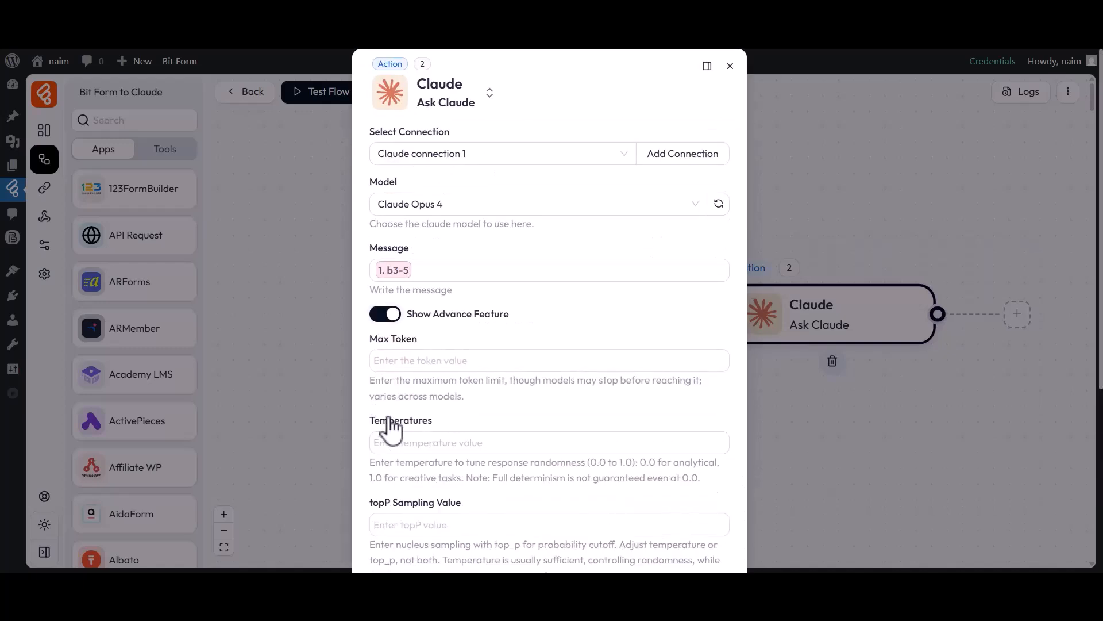
{"action": "scroll", "coordinate": [389, 426], "scroll_direction": "down", "scroll_amount": 4}
{"action": "scroll", "coordinate": [390, 427], "scroll_direction": "up", "scroll_amount": 4}
{"action": "left_click", "coordinate": [386, 315]}
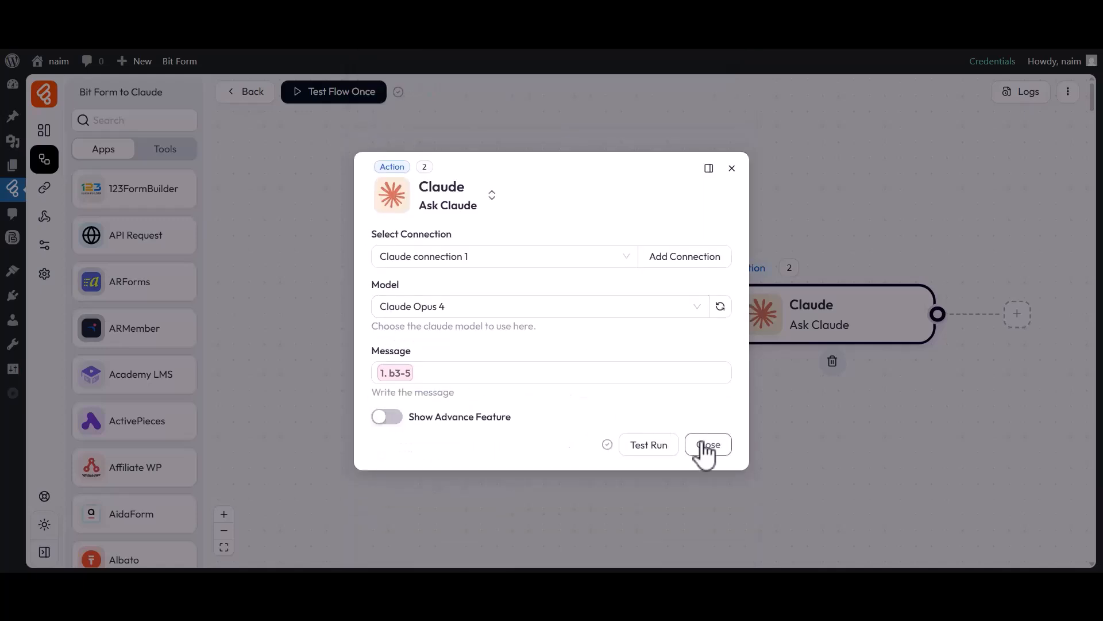
- Close the action settings and run a one-time flow test listening for a new response
{"action": "left_click", "coordinate": [706, 447]}
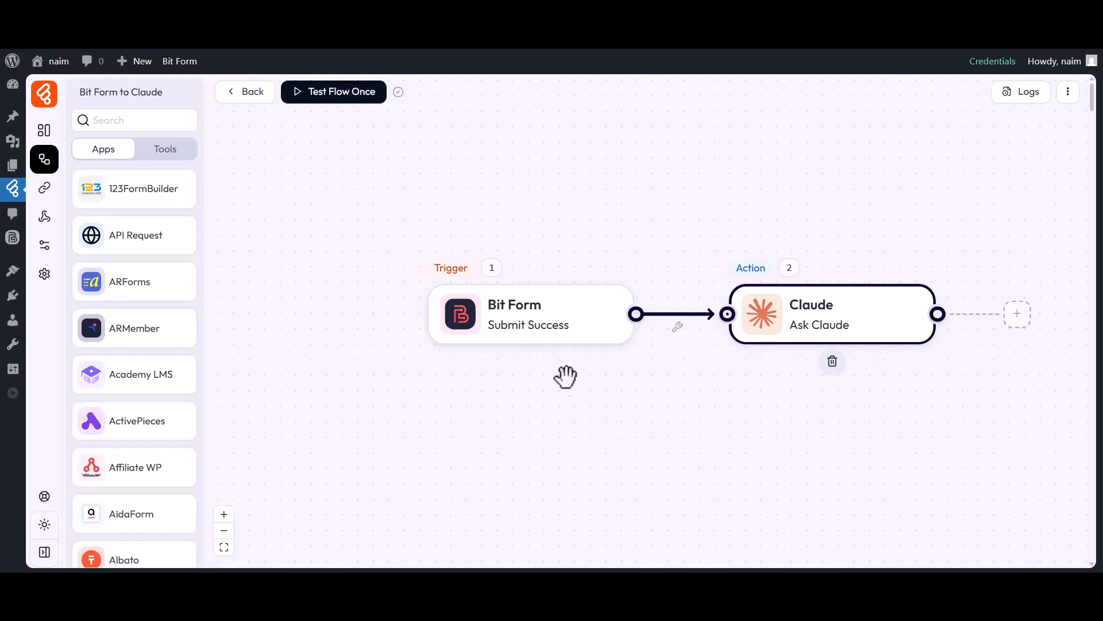
{"action": "left_click", "coordinate": [329, 98]}
{"action": "left_click", "coordinate": [336, 126]}
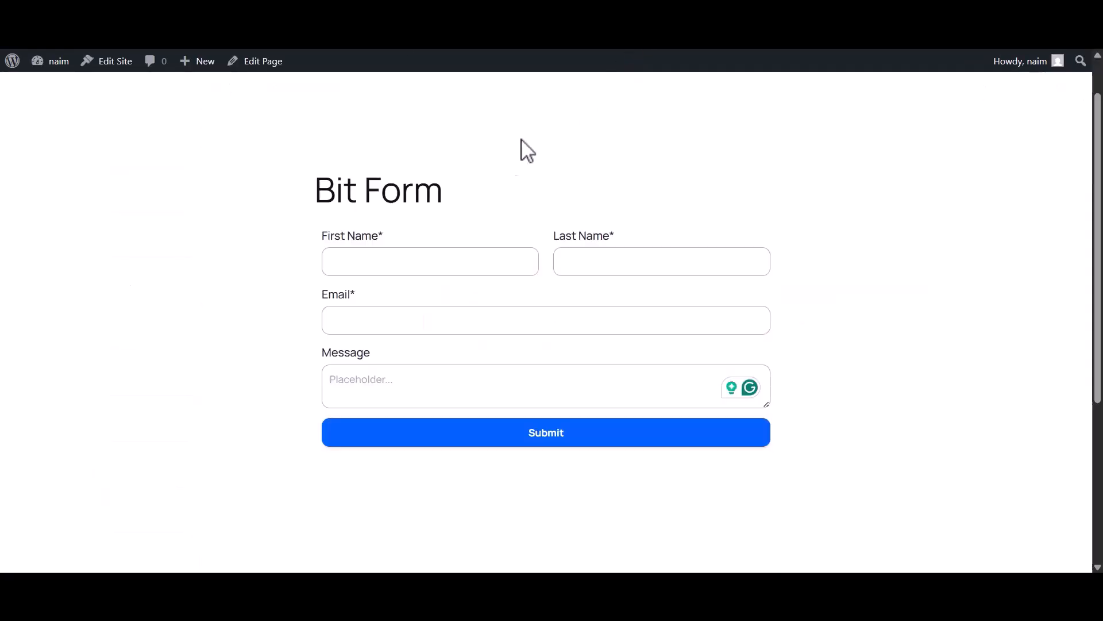
- Submit the Bit Form with first and last name, e-mail and the message 'Hi, Claude'
{"action": "left_click", "coordinate": [354, 262]}
{"action": "type", "text": "Bit"}
{"action": "left_click", "coordinate": [566, 267]}
{"action": "type", "text": "Apps"}
{"action": "left_click", "coordinate": [427, 321]}
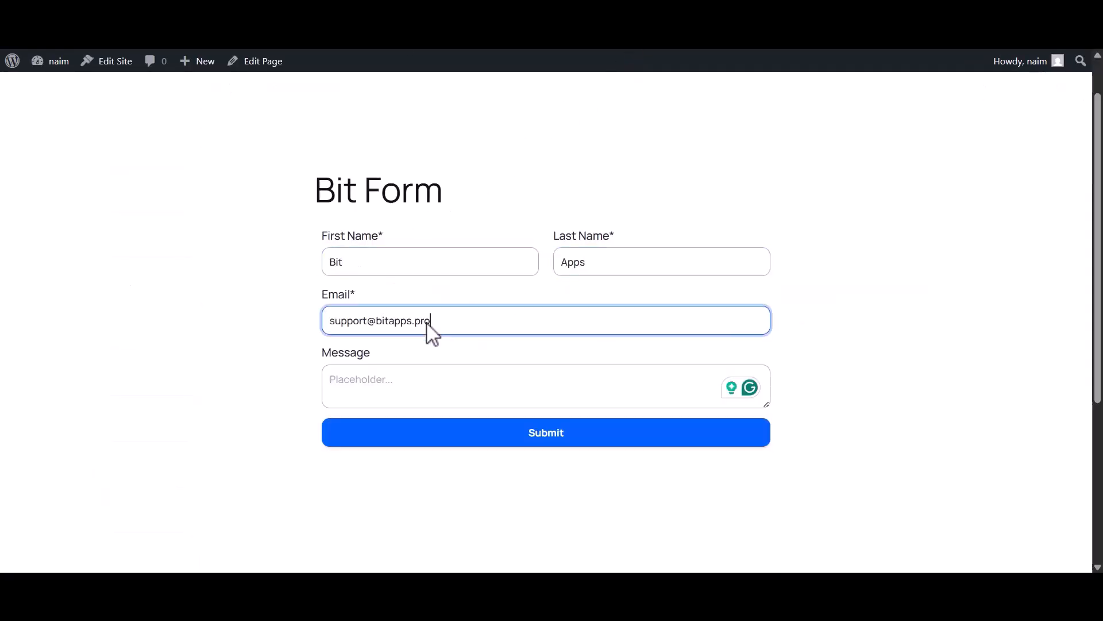
{"action": "left_click", "coordinate": [451, 386]}
{"action": "type", "text": "Hi, Claude"}
{"action": "left_click", "coordinate": [546, 445]}
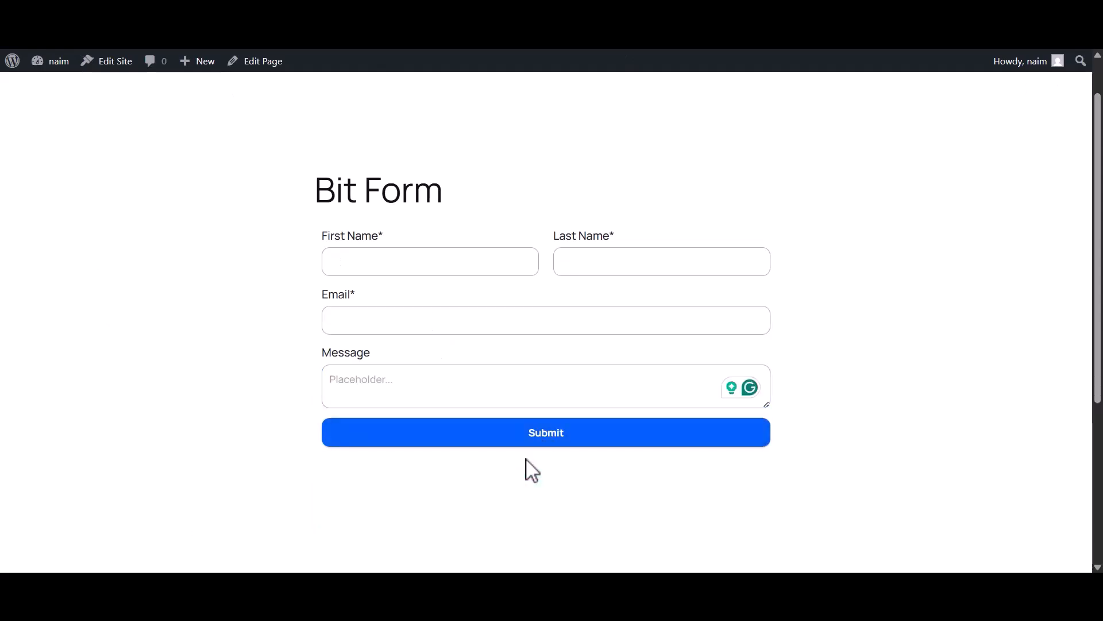
- Open the flow's logs and view the details of the successful run
{"action": "left_click", "coordinate": [497, 11]}
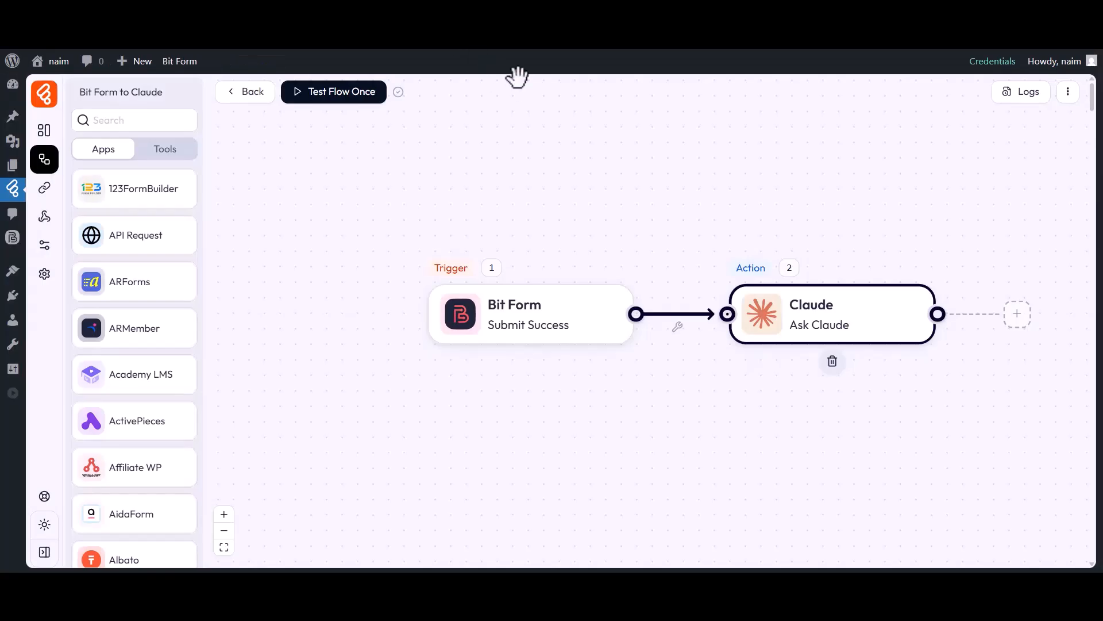
{"action": "left_click", "coordinate": [1022, 95]}
{"action": "double_click", "coordinate": [745, 173]}
{"action": "left_click_drag", "start_coordinate": [740, 202], "coordinate": [783, 207]}
{"action": "left_click", "coordinate": [788, 207]}
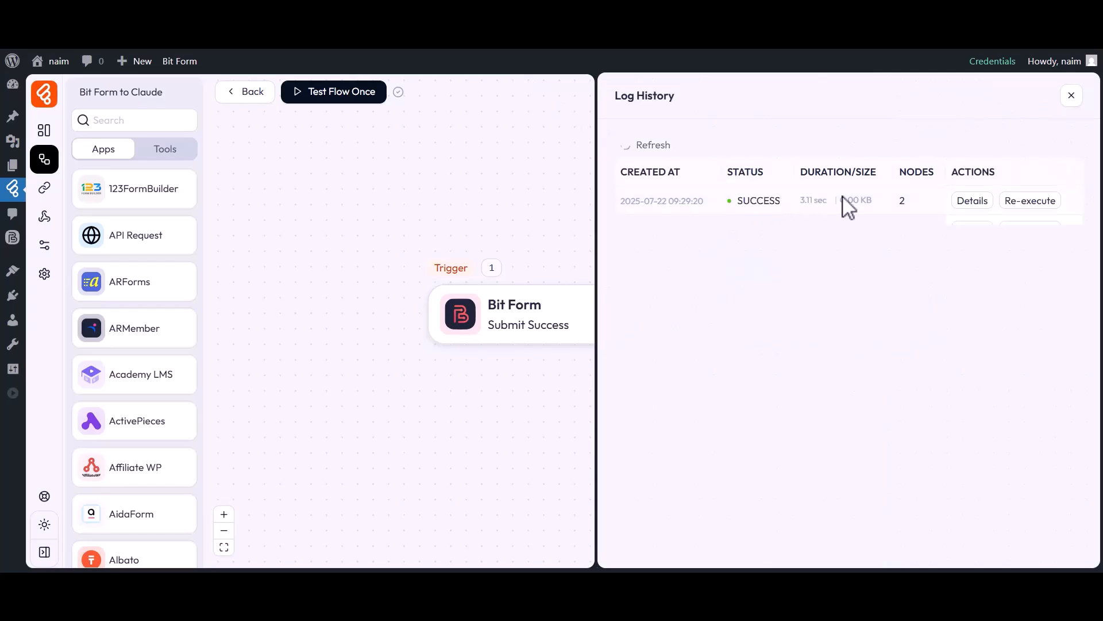
{"action": "left_click", "coordinate": [973, 201]}
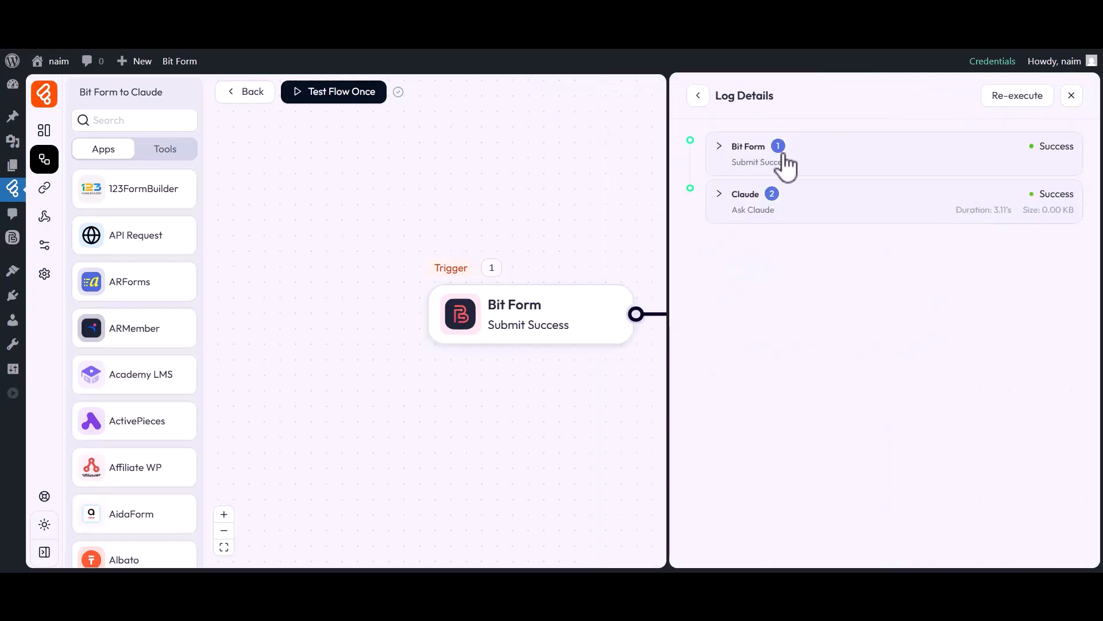
- Inspect the Claude step's input message and greeting reply, then close the log details
{"action": "left_click", "coordinate": [733, 205]}
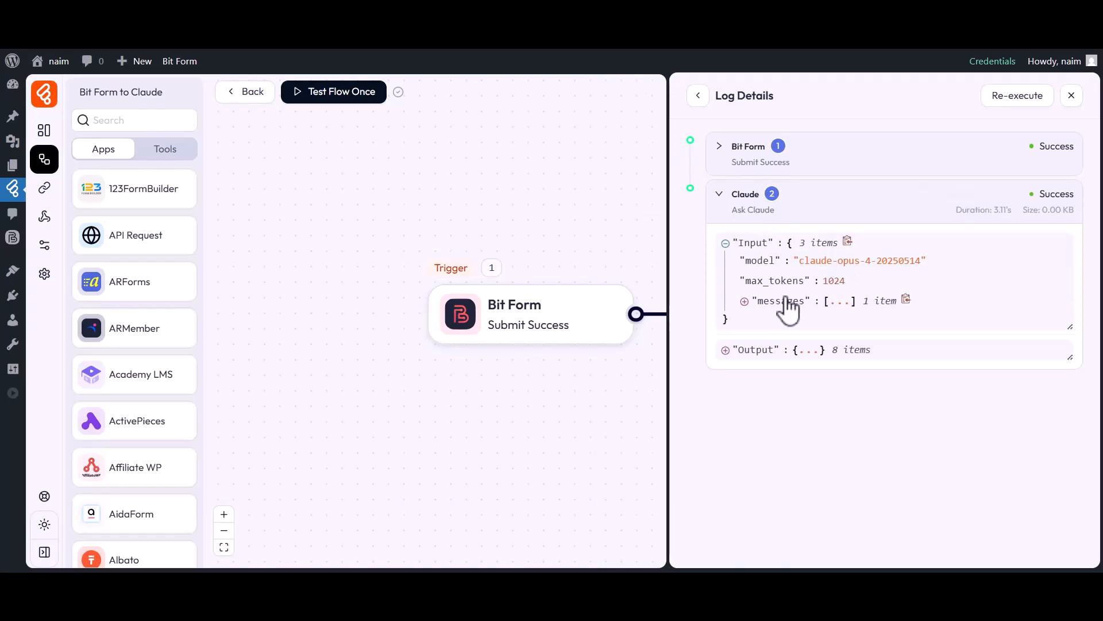
{"action": "left_click", "coordinate": [793, 323]}
{"action": "left_click_drag", "start_coordinate": [845, 358], "coordinate": [906, 359]}
{"action": "left_click", "coordinate": [906, 359]}
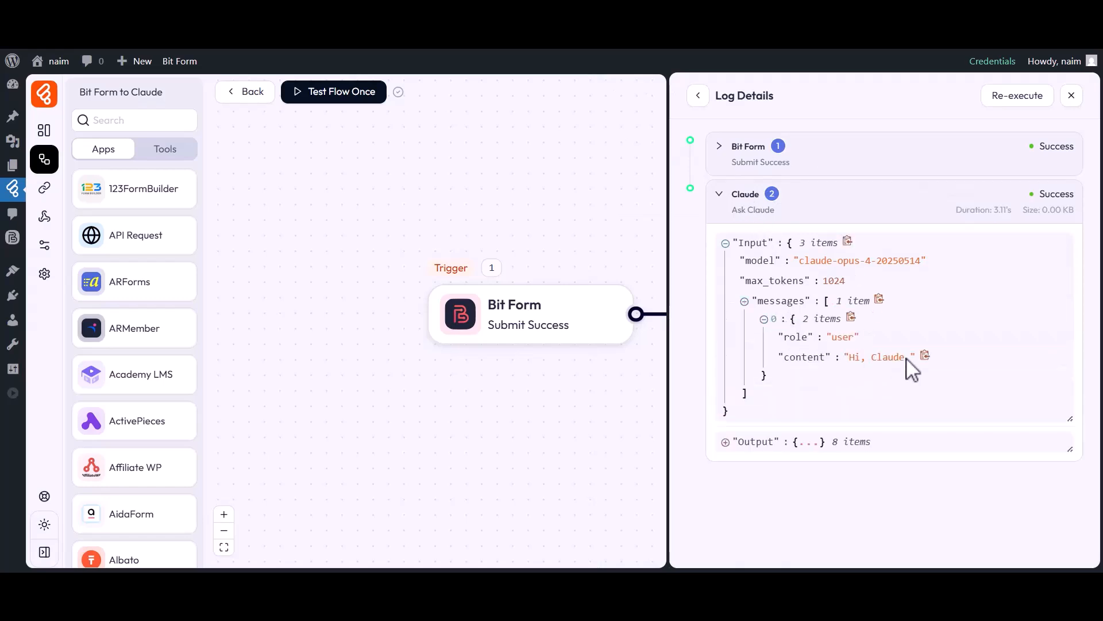
{"action": "left_click", "coordinate": [751, 244]}
{"action": "left_click", "coordinate": [751, 272]}
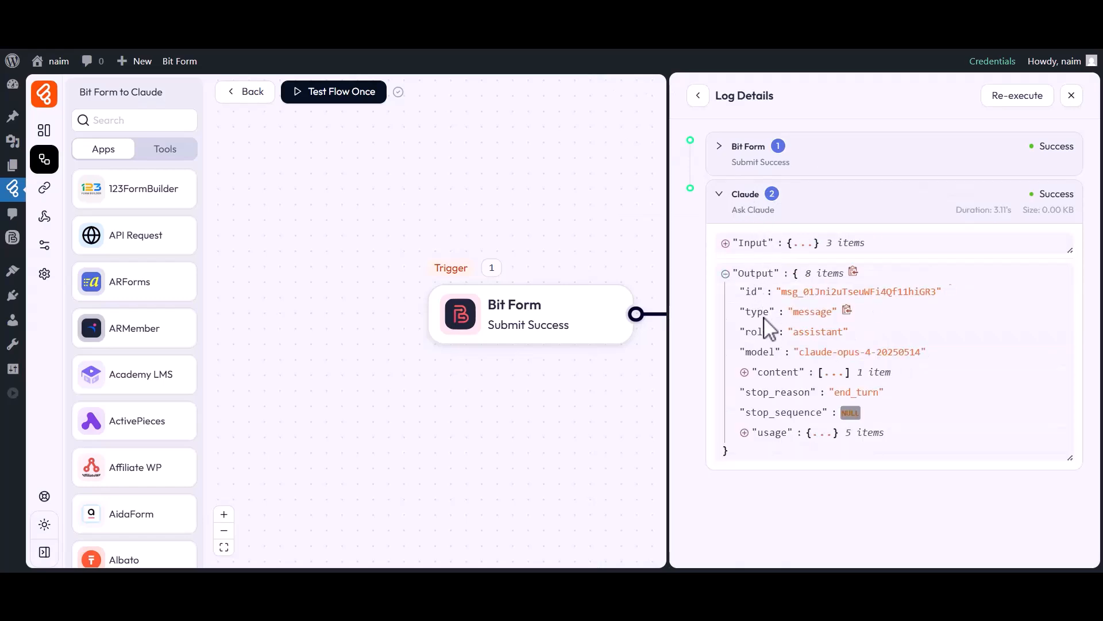
{"action": "left_click", "coordinate": [780, 374]}
{"action": "left_click", "coordinate": [783, 390]}
{"action": "left_click_drag", "start_coordinate": [832, 408], "coordinate": [855, 408]}
{"action": "left_click_drag", "start_coordinate": [783, 444], "coordinate": [812, 459]}
{"action": "left_click", "coordinate": [814, 459]}
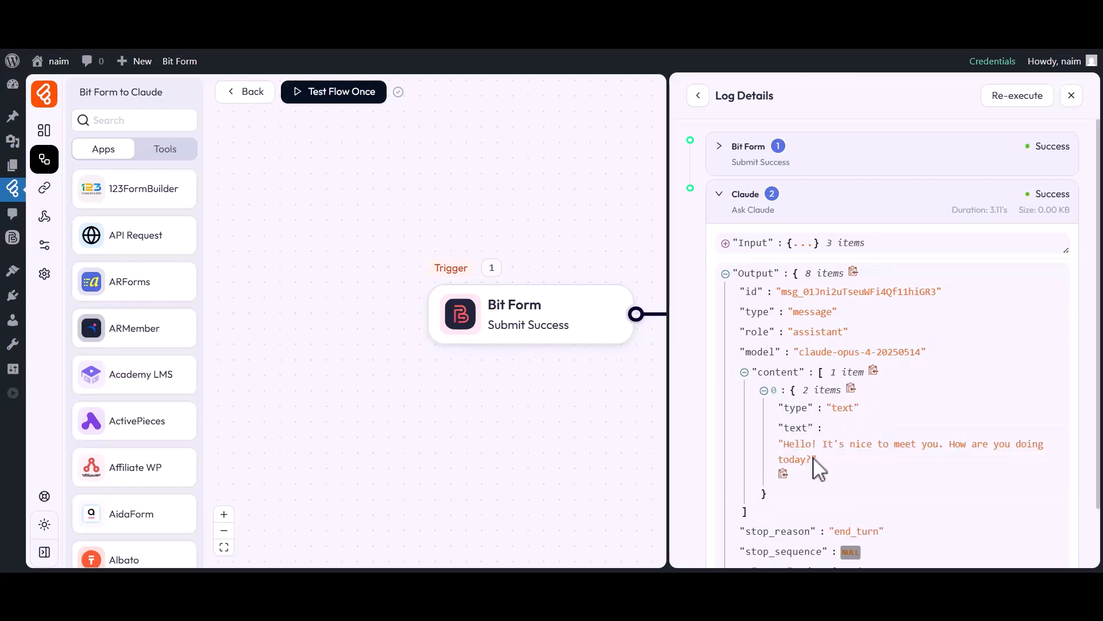
{"action": "left_click", "coordinate": [1071, 96]}
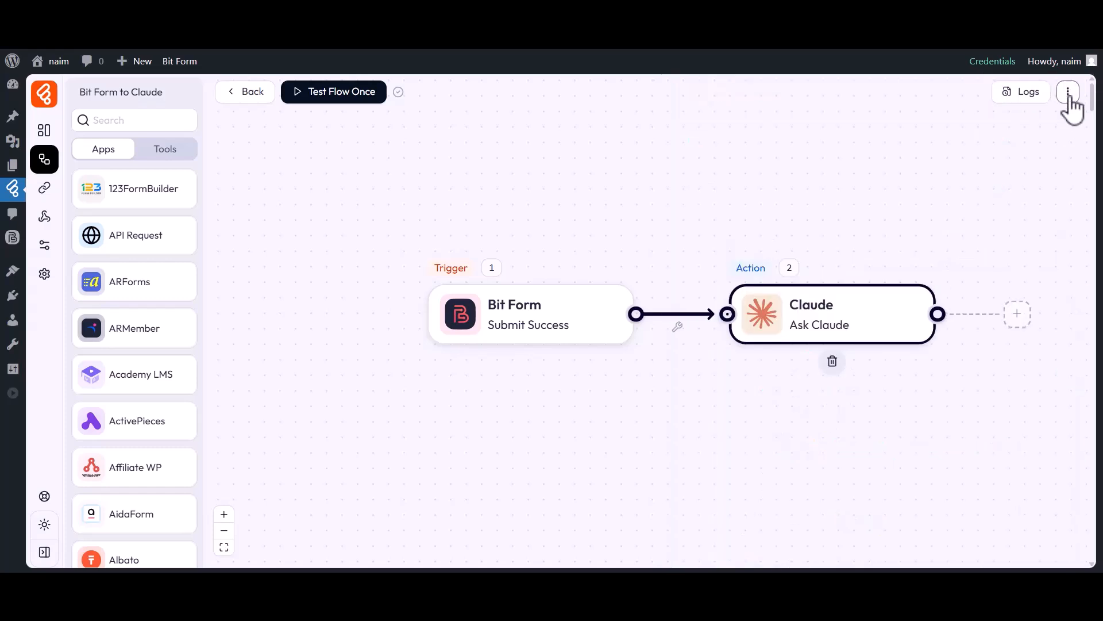